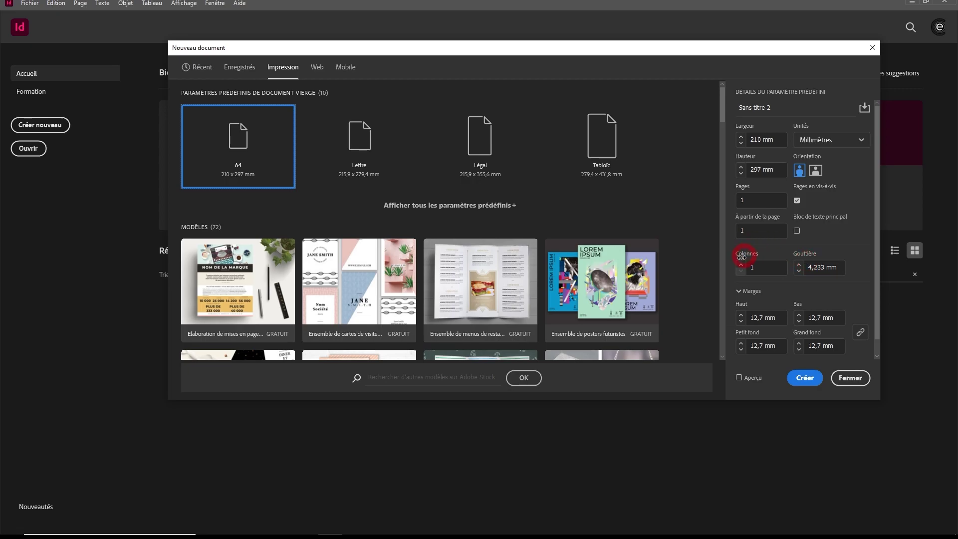
Set the new A4 document to 2 columns and create it.
click(741, 264)
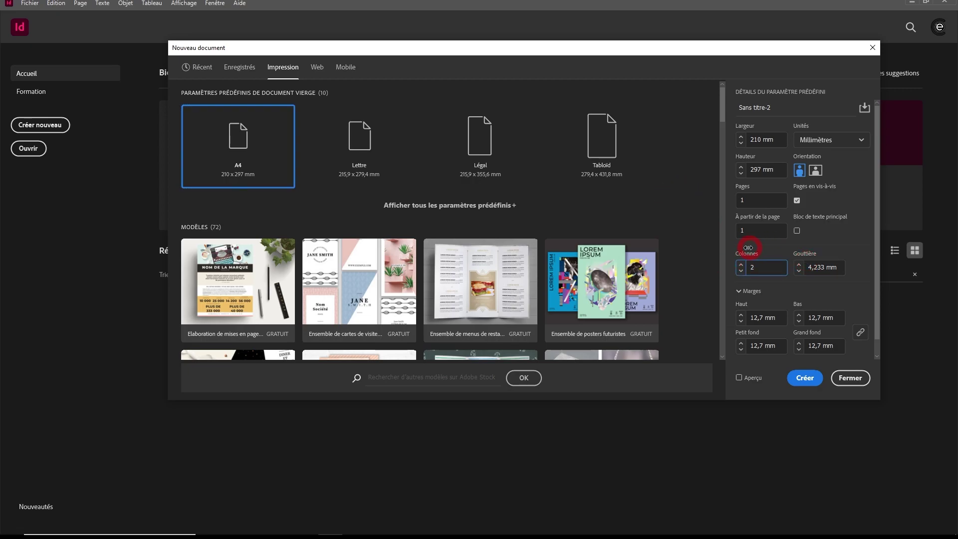
scroll(813, 281, down, 1)
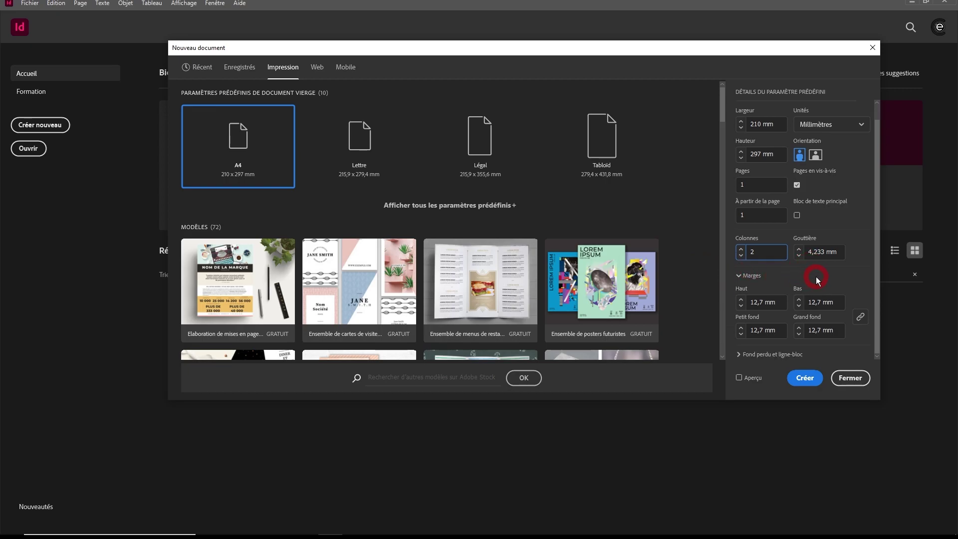
click(805, 378)
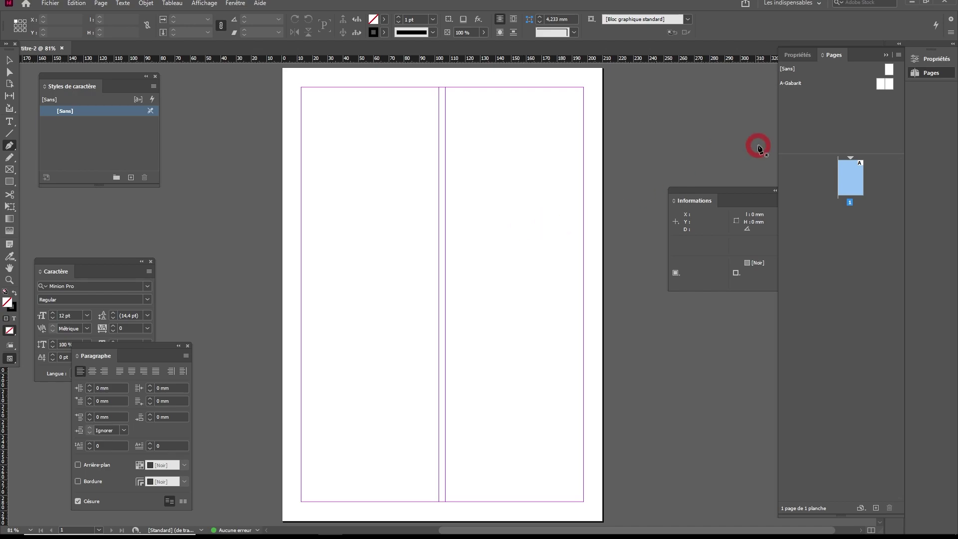
Open the A-Gabarit master spread and close the floating character styles, character, paragraph and information panels.
double_click(790, 84)
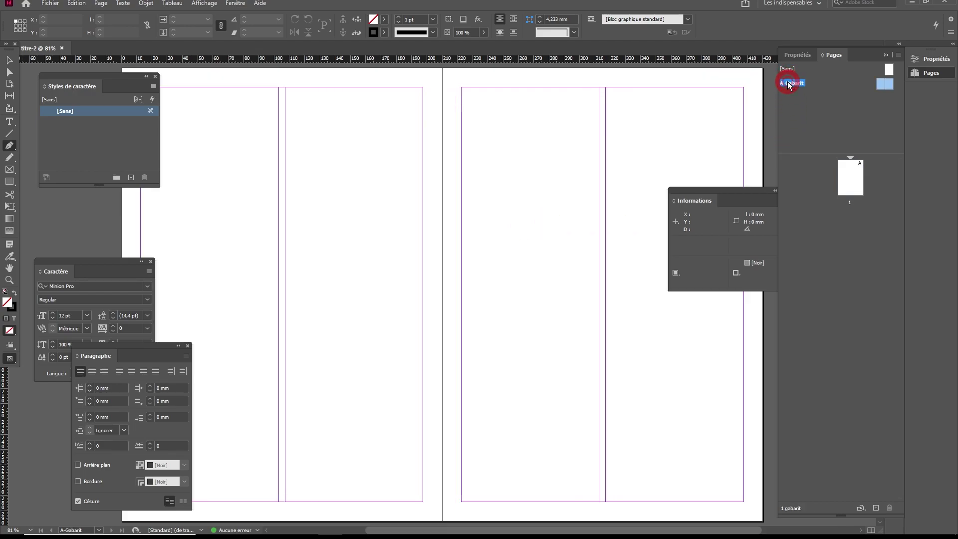
click(155, 76)
click(150, 262)
click(188, 345)
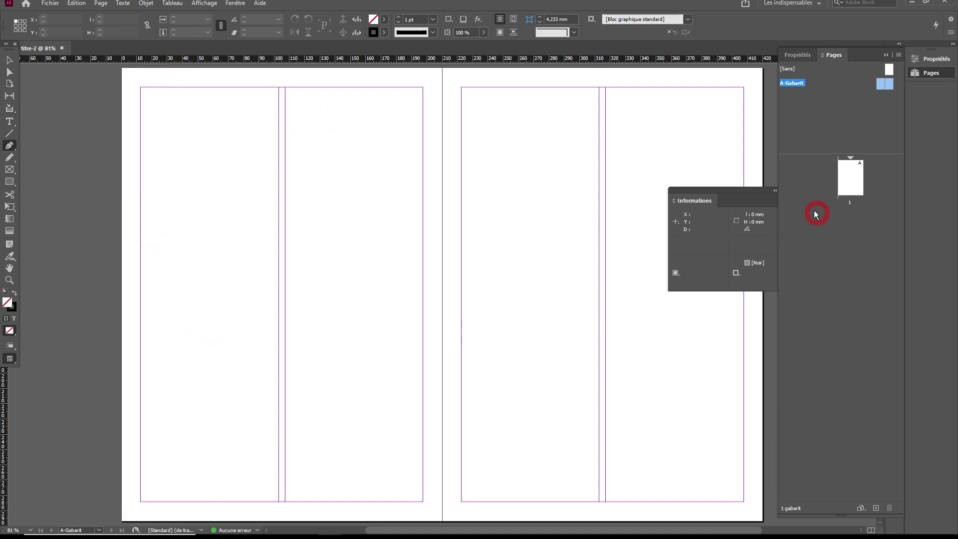
click(773, 193)
click(724, 194)
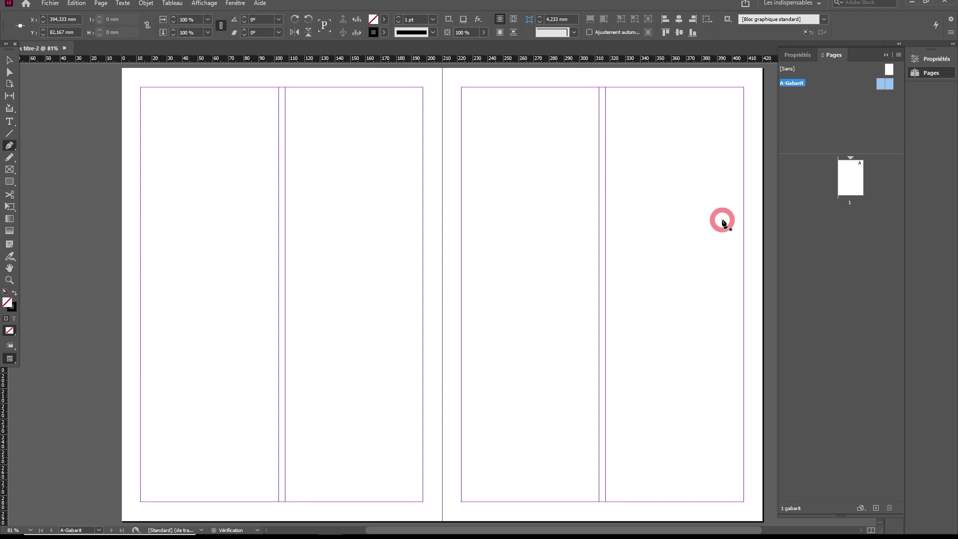
Return to page 1, import long_texte.txt and place it in the first column about 25 mm below the page top.
double_click(851, 178)
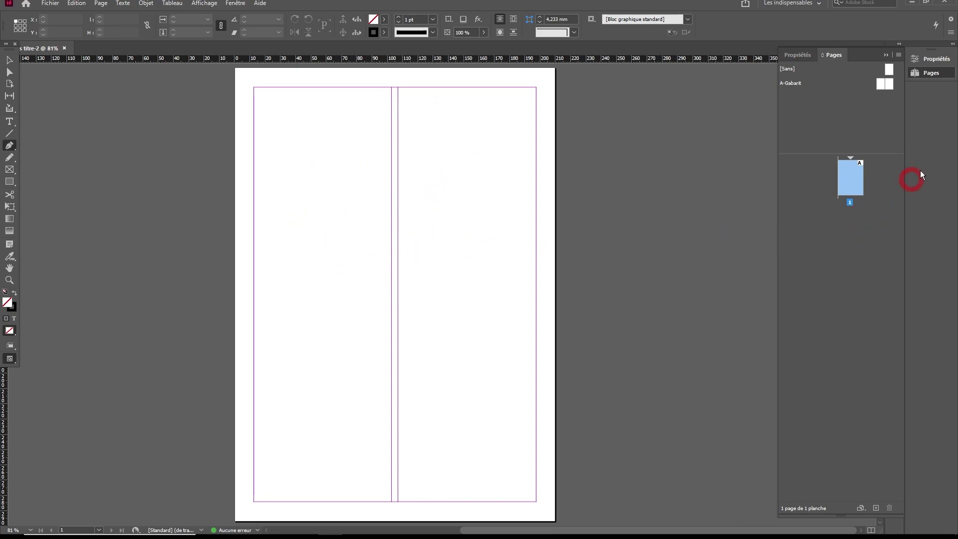
click(10, 60)
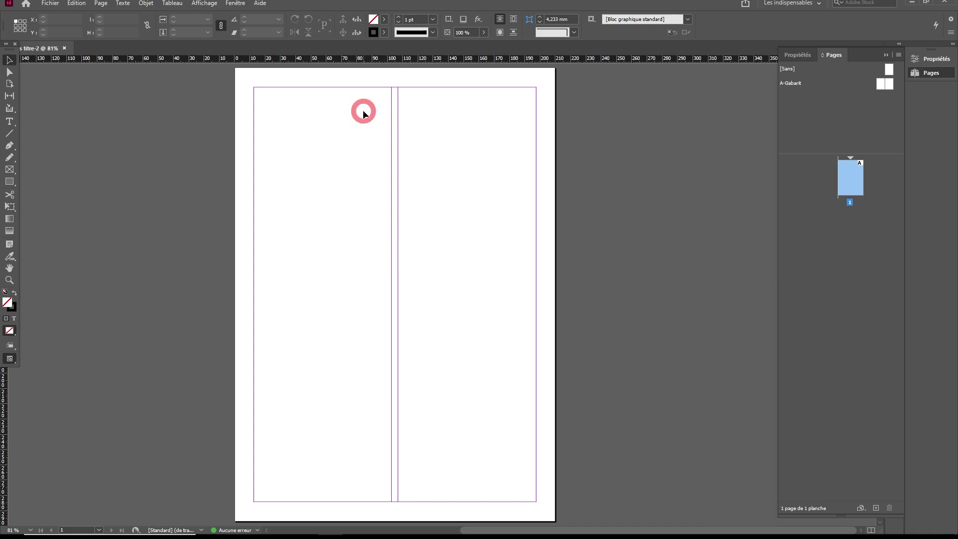
click(48, 6)
click(44, 143)
click(432, 226)
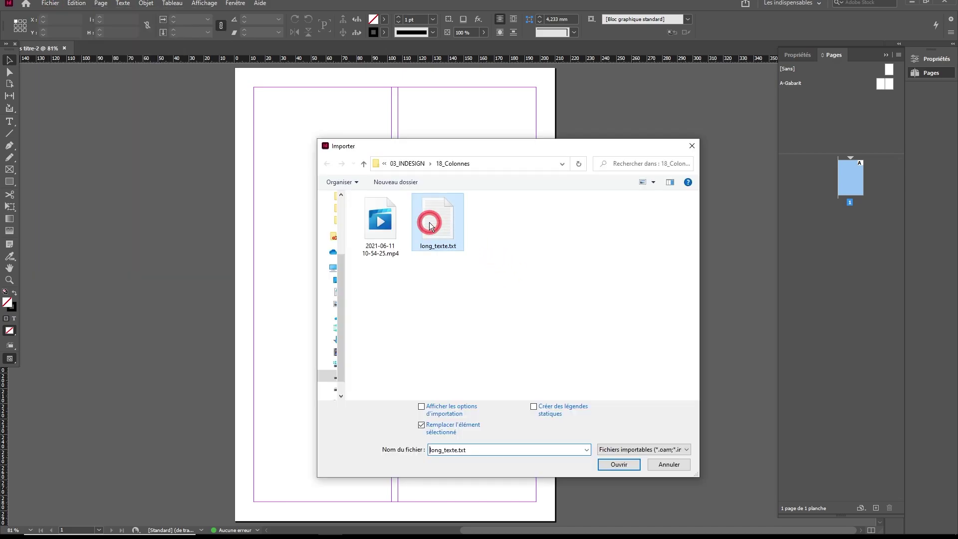
click(619, 465)
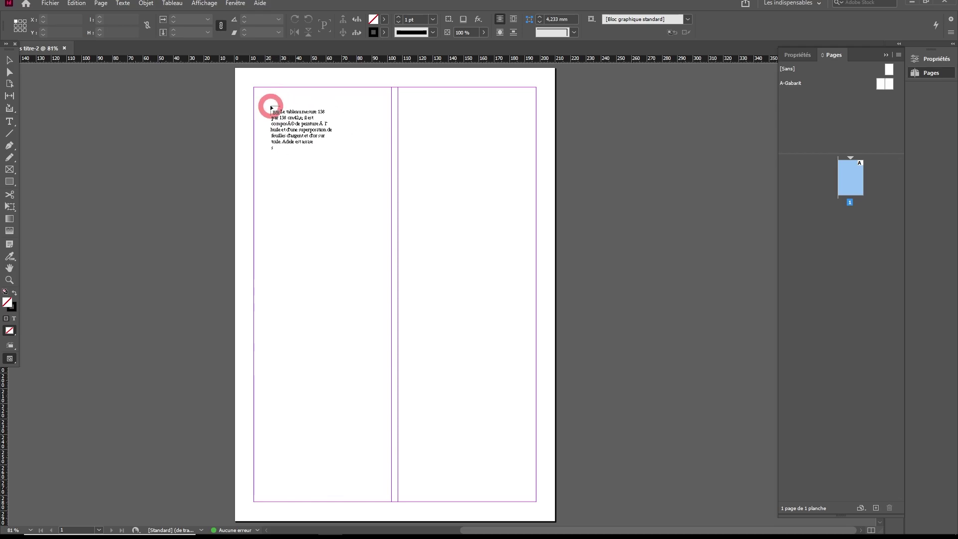
click(271, 107)
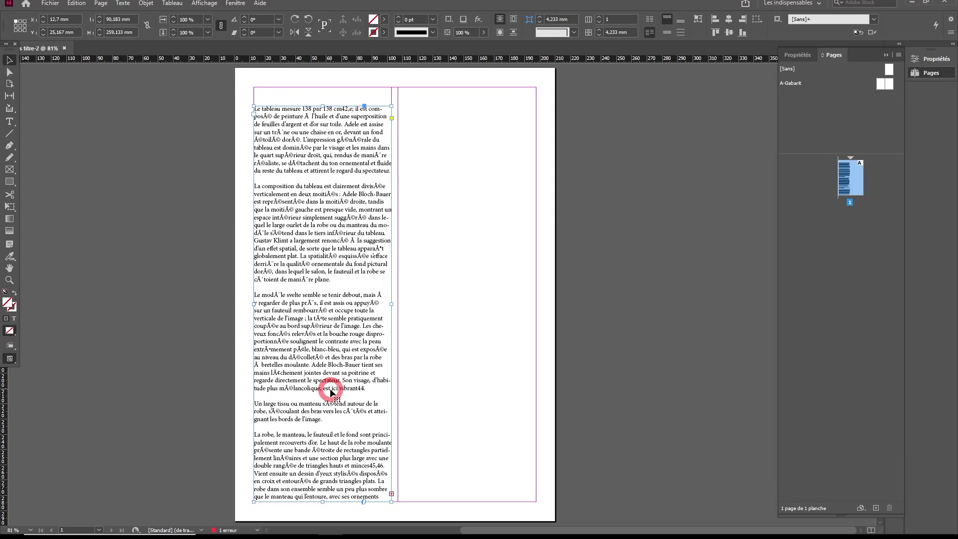
Undo the placement, flow the text semi-automatically into both columns of page 1 from the top margin, and discard the remaining loaded text.
key(ctrl+z)
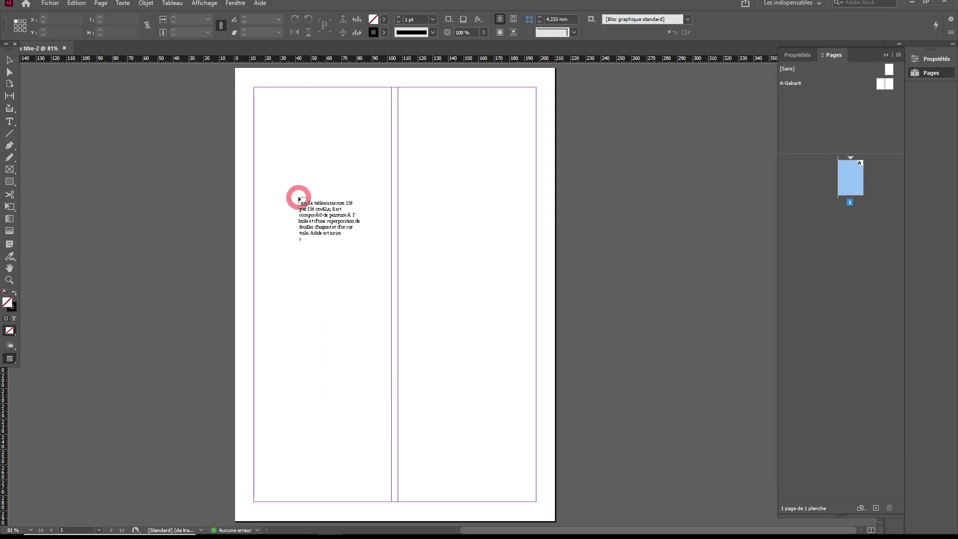
key(alt)
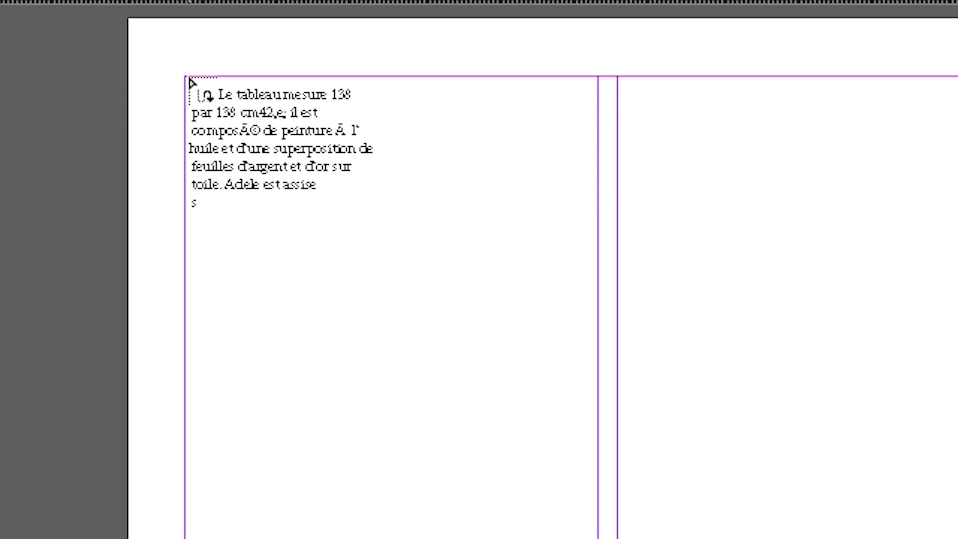
click(192, 82)
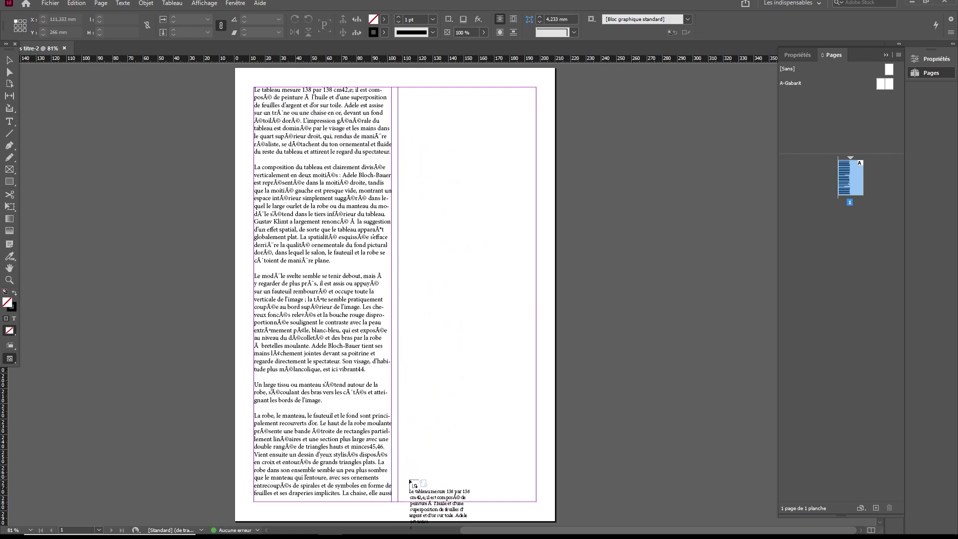
click(404, 94)
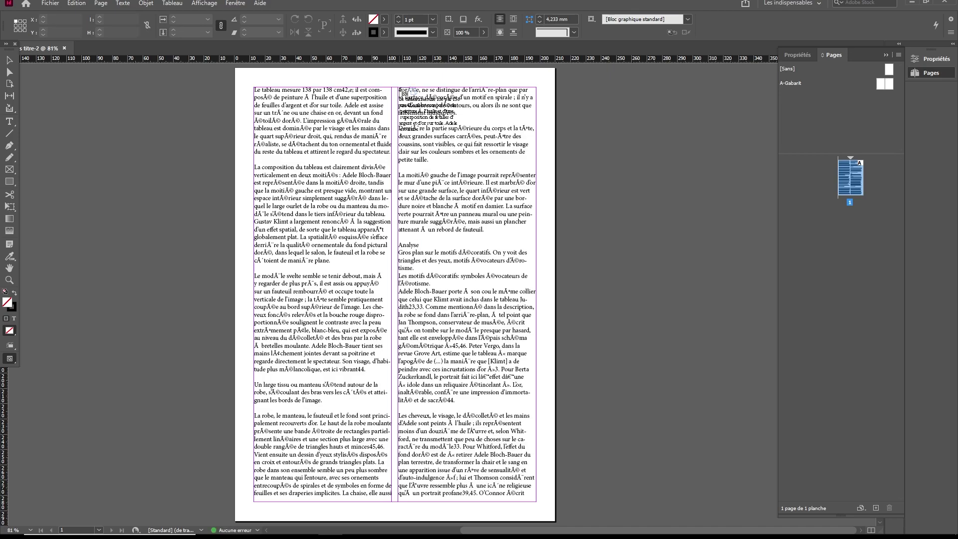
key(Escape)
click(505, 325)
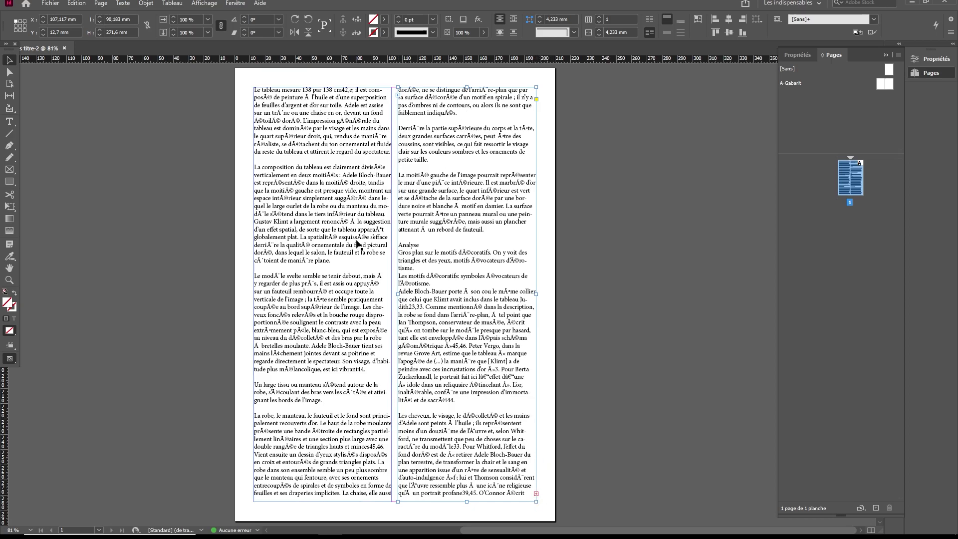
Try moving the two column text frames outward separately, and undo the moves and the text placement.
drag(343, 173, 243, 178)
drag(425, 198, 539, 225)
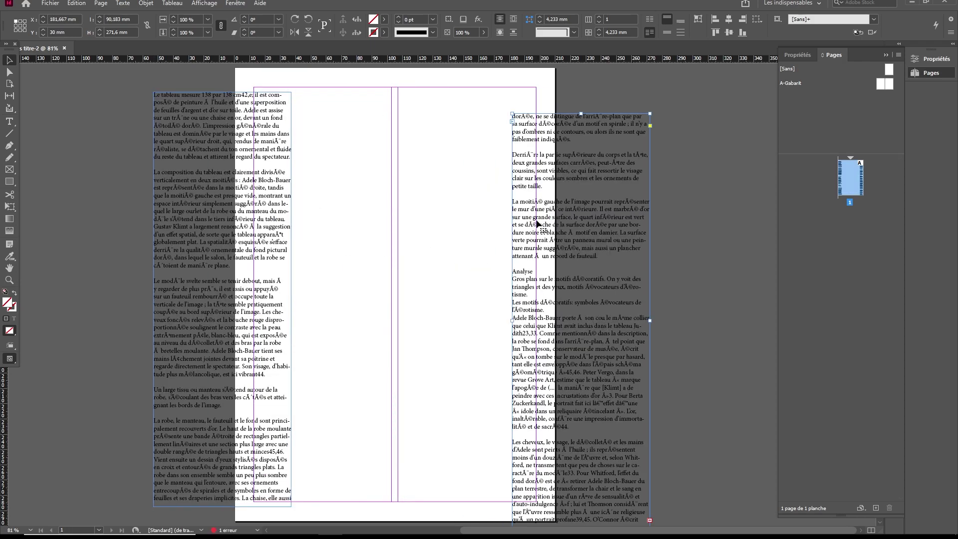
key(ctrl+z)
key(ctrl+z)
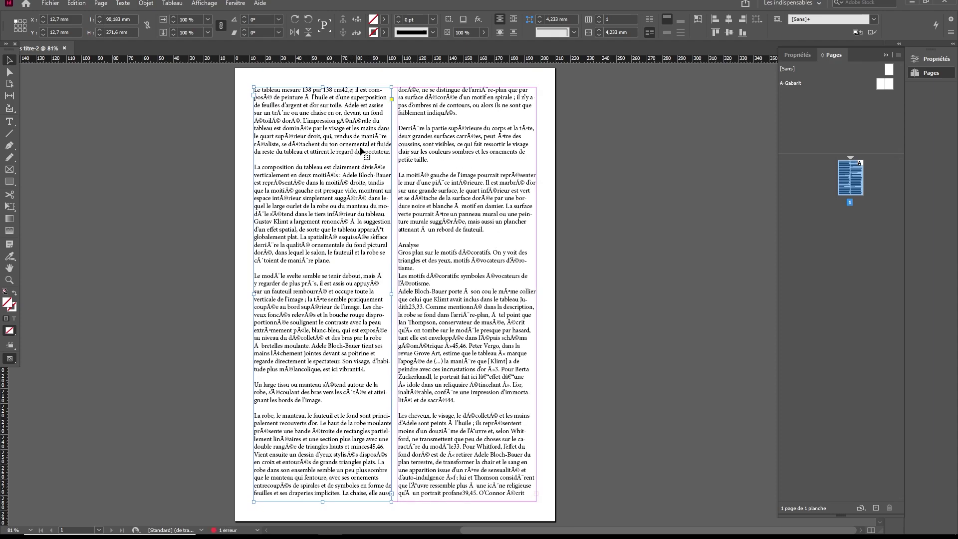
key(ctrl+z)
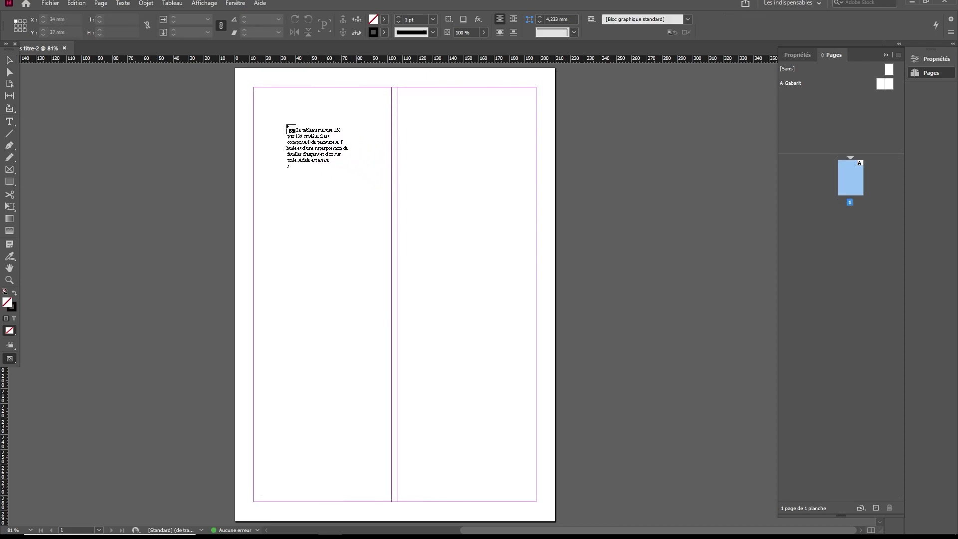
Autoflow the loaded text from the upper corner of page 1's first column and look over pages 2-3.
key(shift)
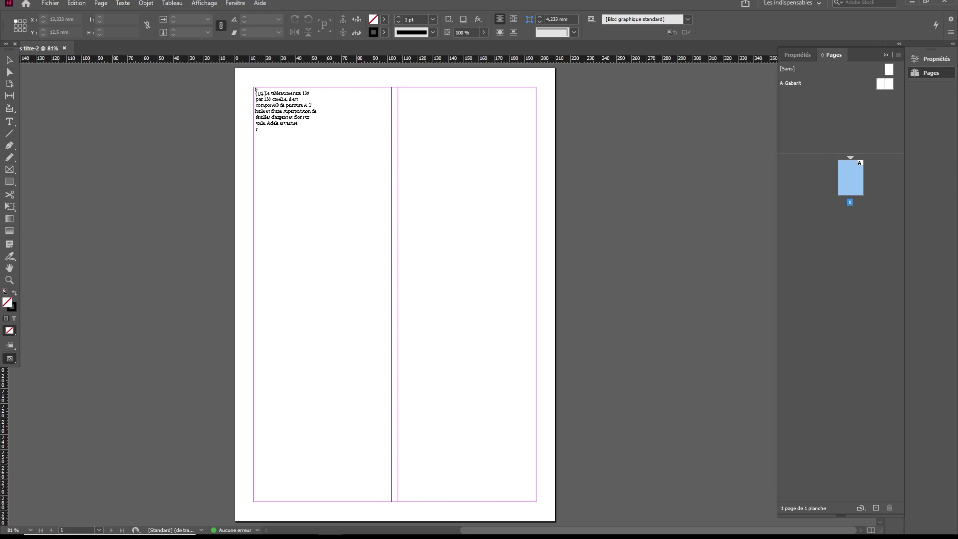
drag(220, 62, 219, 62)
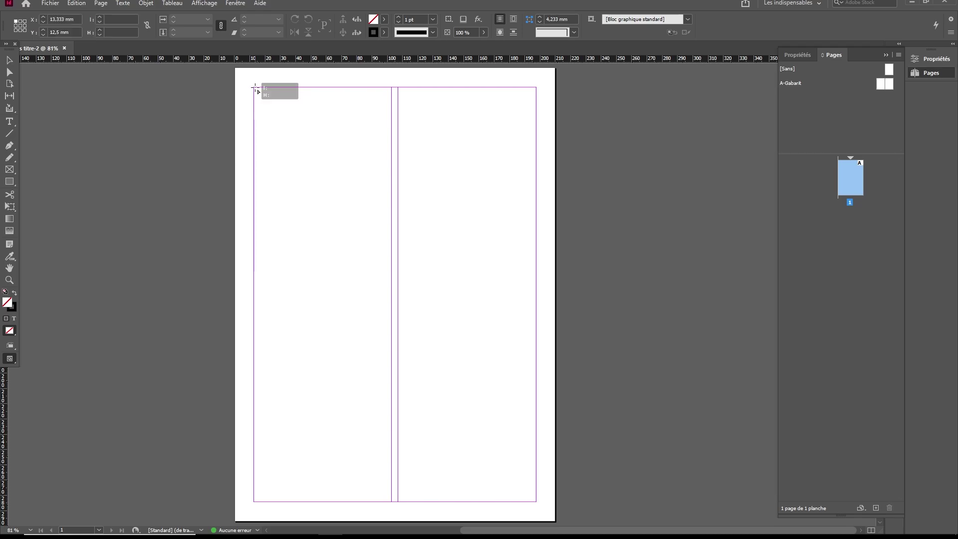
drag(255, 88, 255, 88)
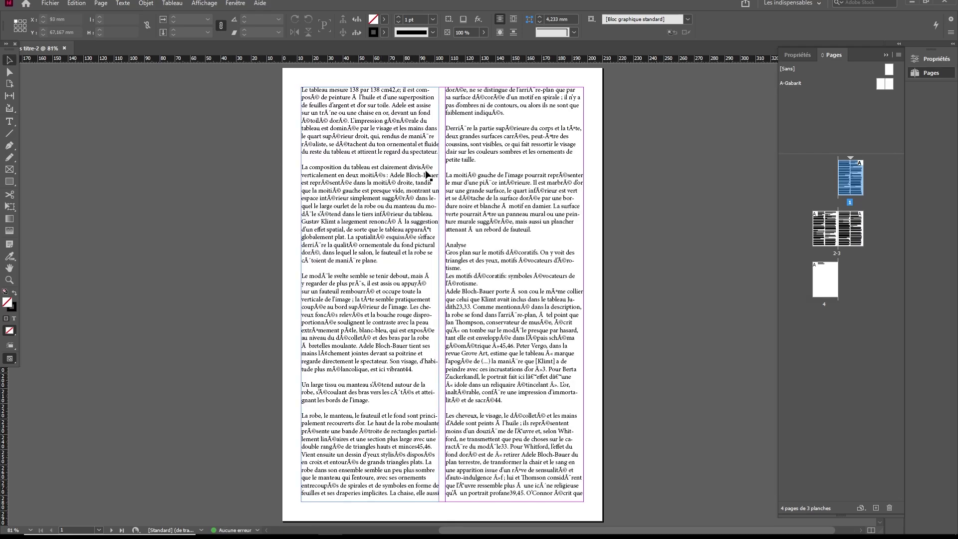
scroll(427, 174, down, 2)
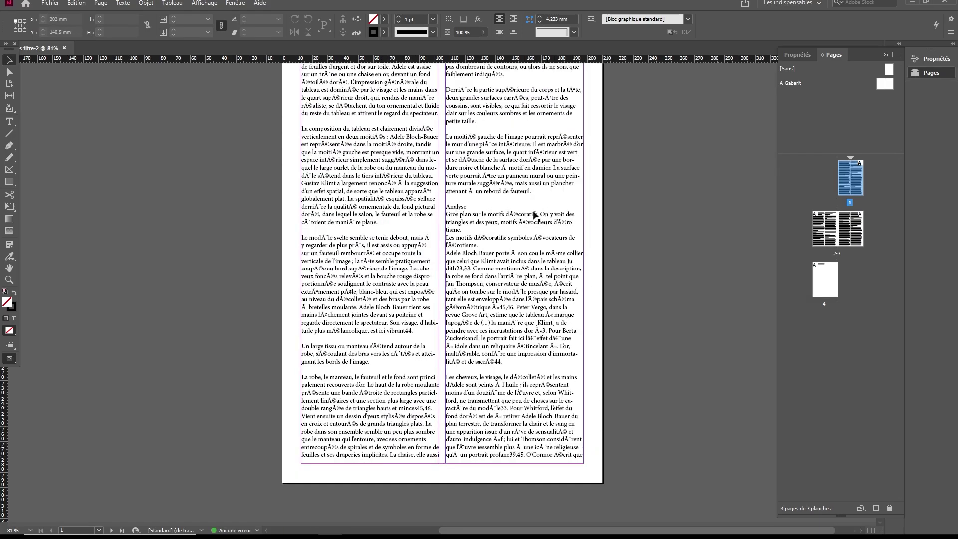
double_click(827, 231)
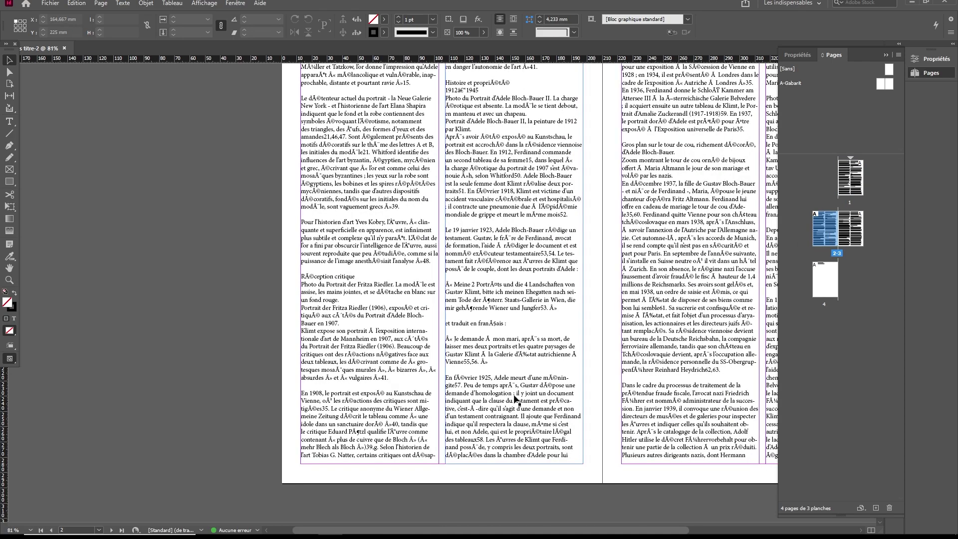
drag(644, 530, 604, 530)
key(ctrl+0)
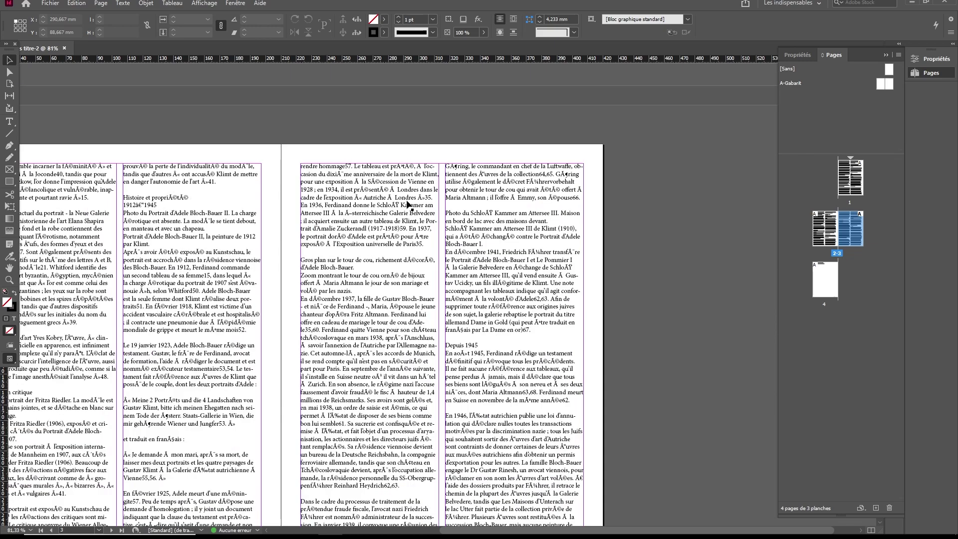
scroll(432, 220, up, 3)
scroll(399, 278, left, 5)
Undo the autoflow and the text import, leaving the two-column page empty.
key(ctrl+z)
key(ctrl+z)
key(ctrl+z)
key(ctrl+z)
key(ctrl+z)
key(ctrl+z)
key(ctrl+z)
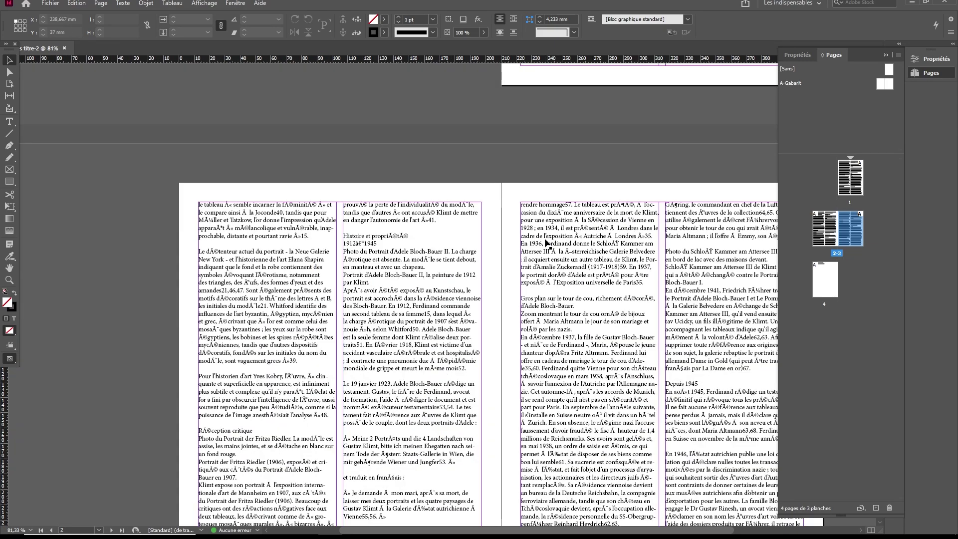
drag(471, 342, 429, 344)
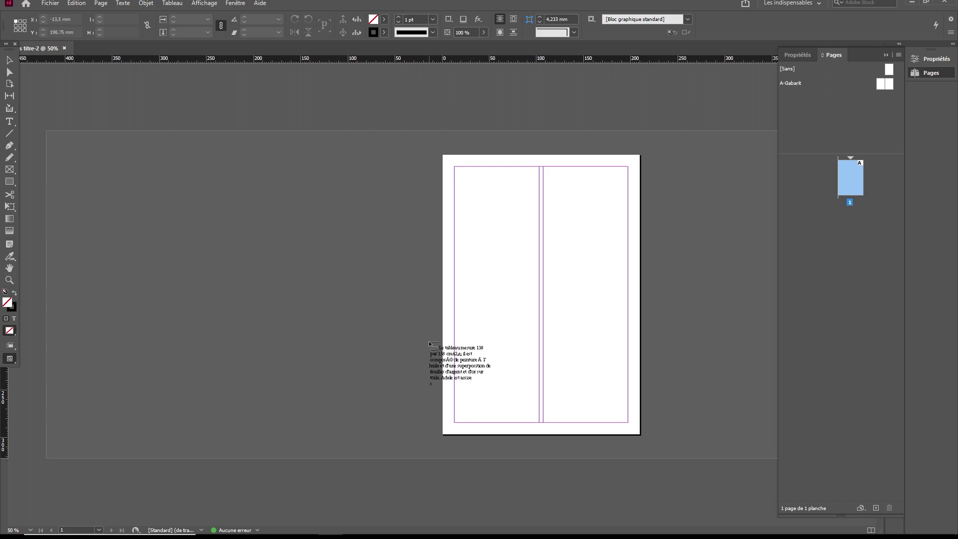
key(ctrl+z)
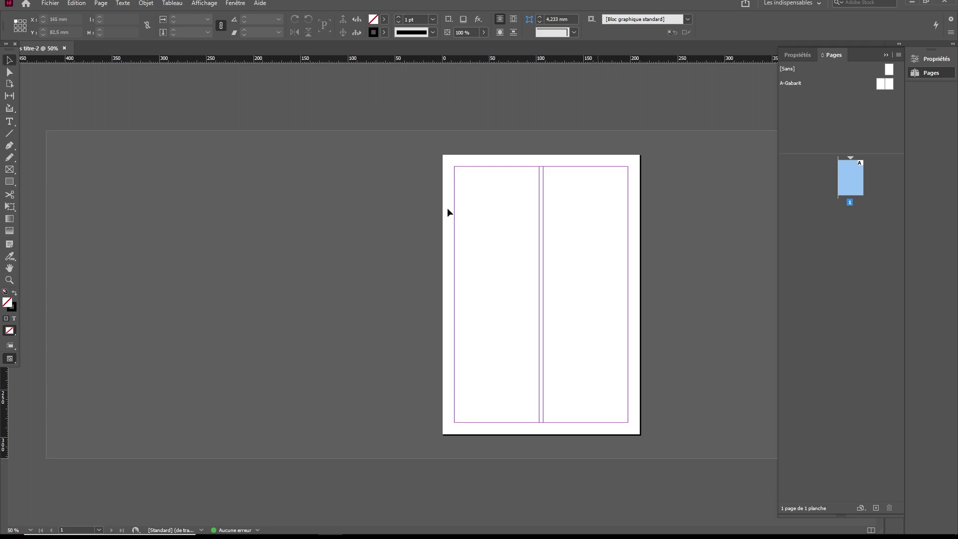
Create another A4 portrait document with a single column and 12,7 mm margins.
click(50, 3)
mouse_move(65, 10)
click(262, 10)
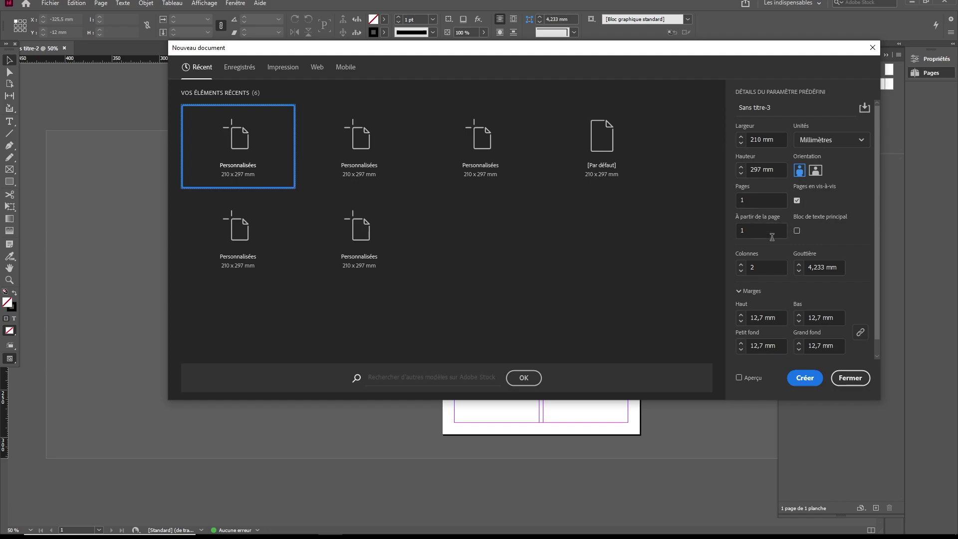
key(Return)
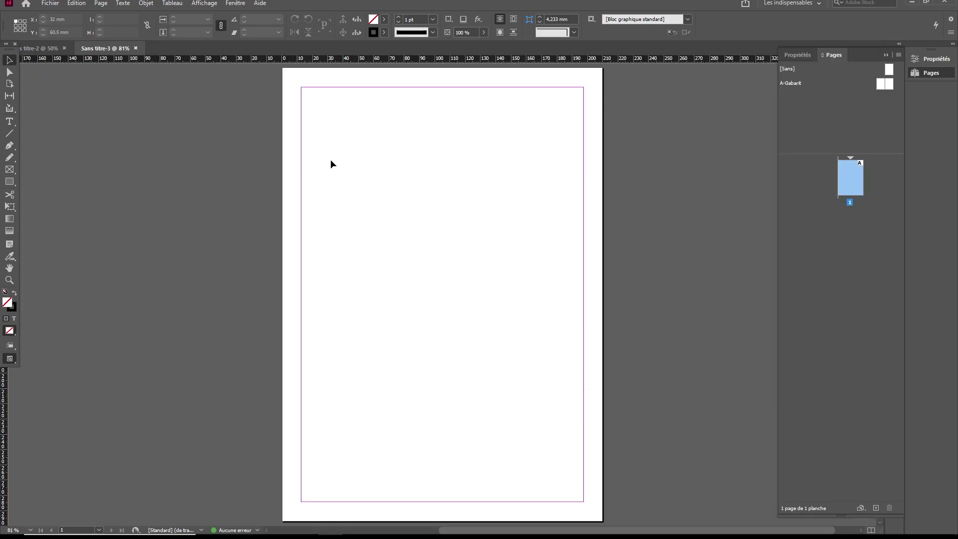
Set page 1 to 2 columns through the margins and columns settings.
click(146, 3)
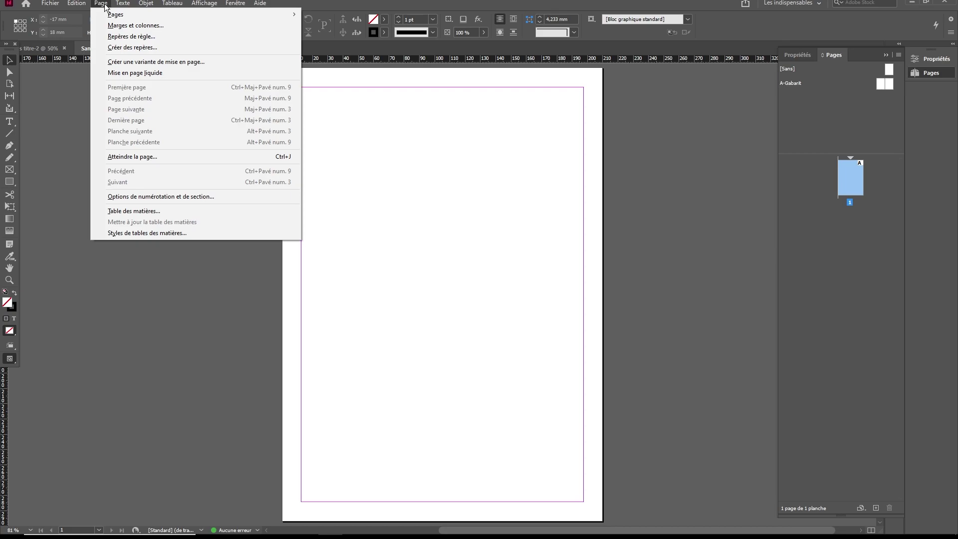
click(113, 26)
click(397, 257)
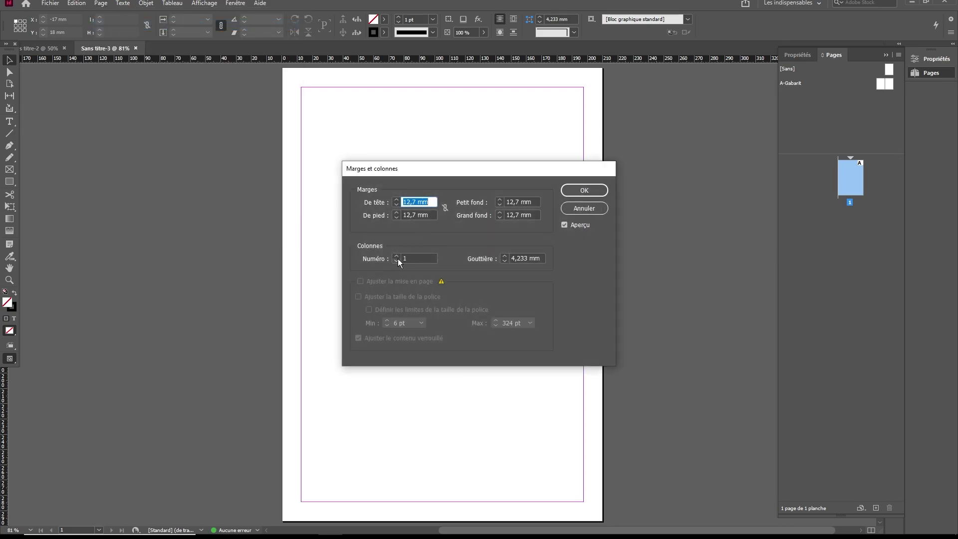
key(Return)
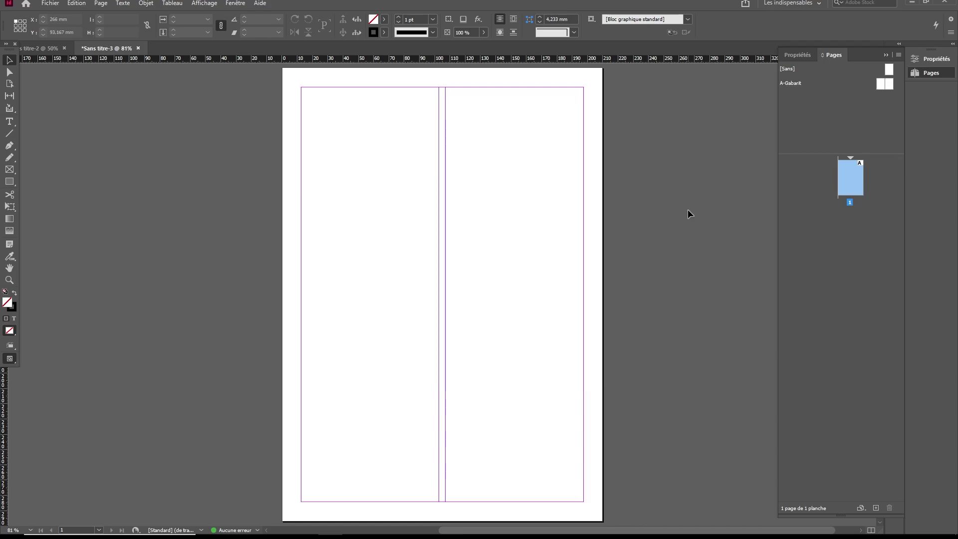
Import the long text again, autoflow it from page 1's first column, and open spread 2-3 to examine its column layout.
click(50, 4)
click(55, 86)
shift+click(341, 145)
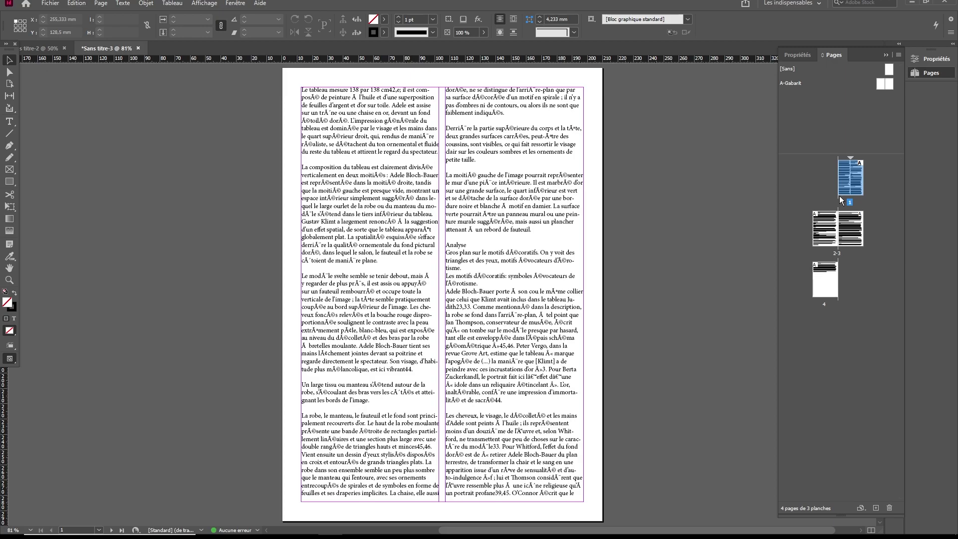
double_click(824, 232)
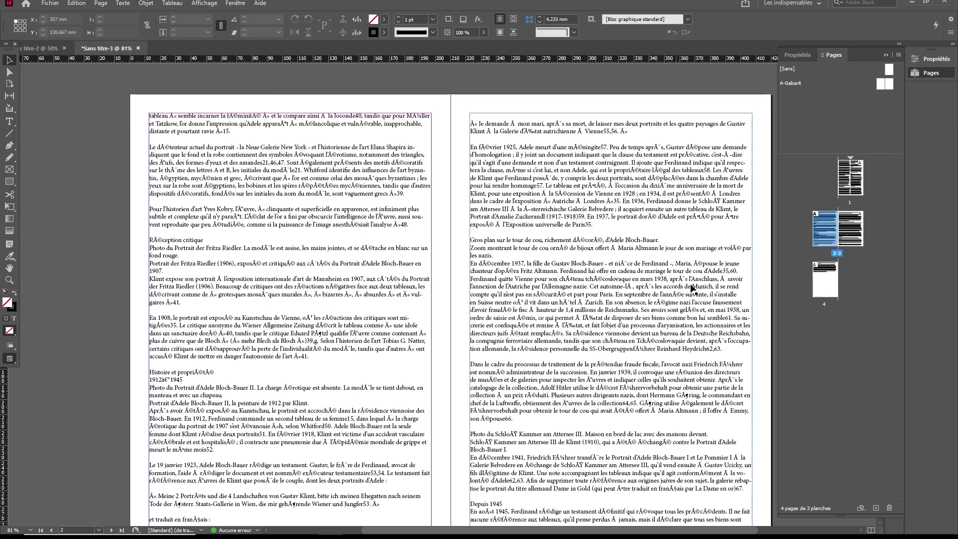
Undo the text autoflow and import along with page 1's two-column setting, leaving an empty single-column page.
double_click(794, 83)
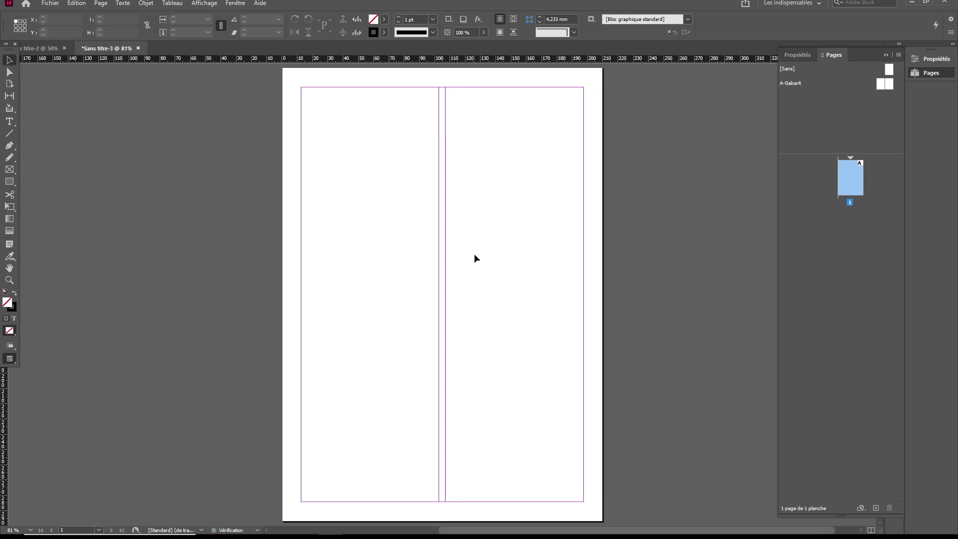
key(ctrl+z)
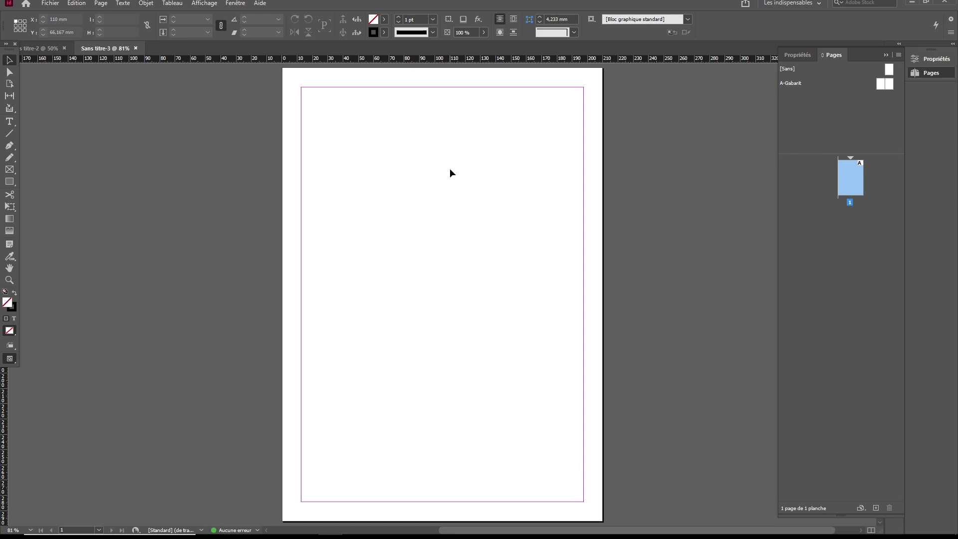
Draw a text frame about 161 × 176 mm in the upper part of the page and fill it with placeholder text.
click(9, 121)
drag(325, 119, 572, 387)
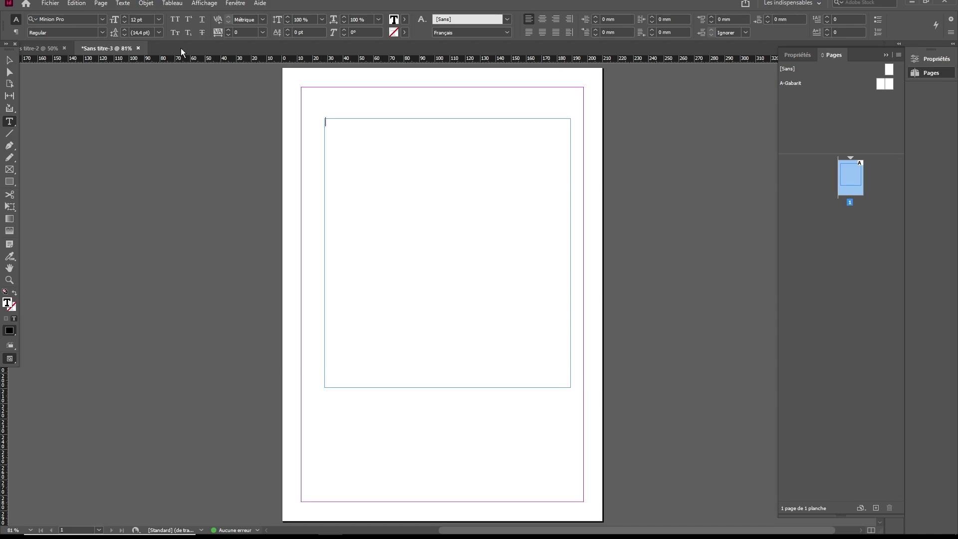
click(125, 3)
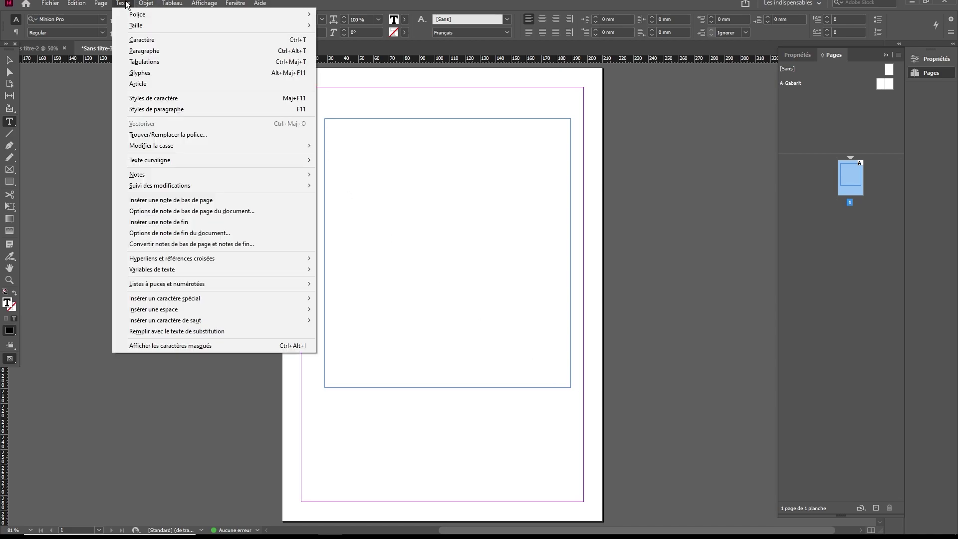
click(166, 332)
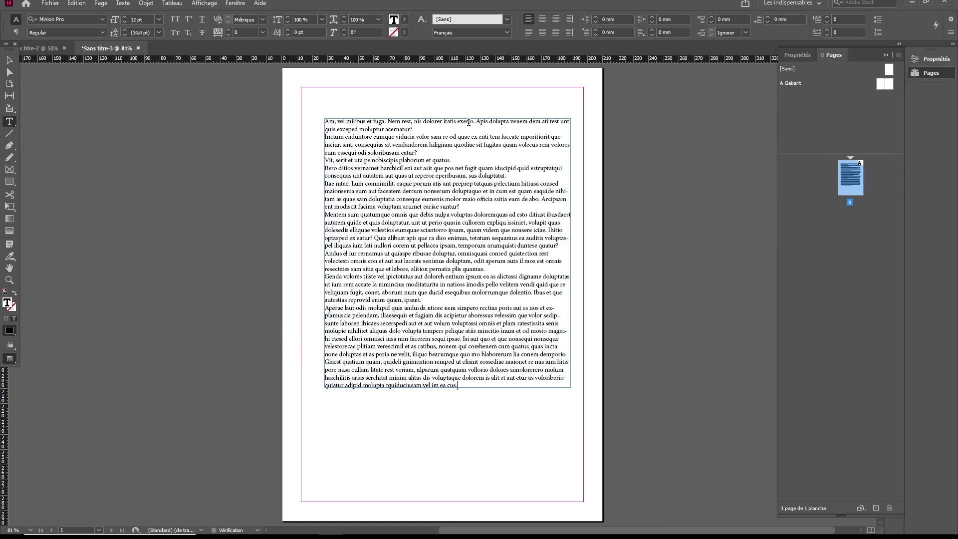
key(Escape)
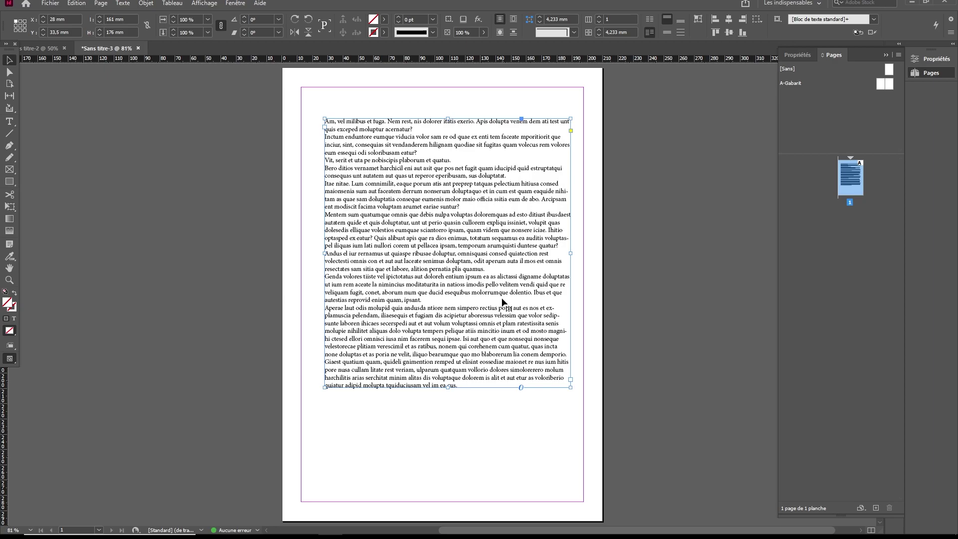
click(146, 3)
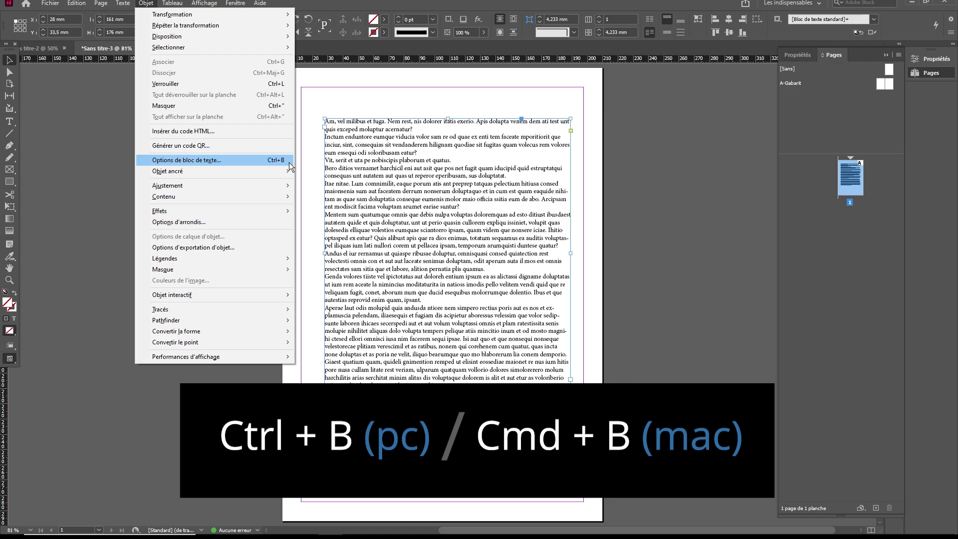
click(433, 195)
right_click(421, 196)
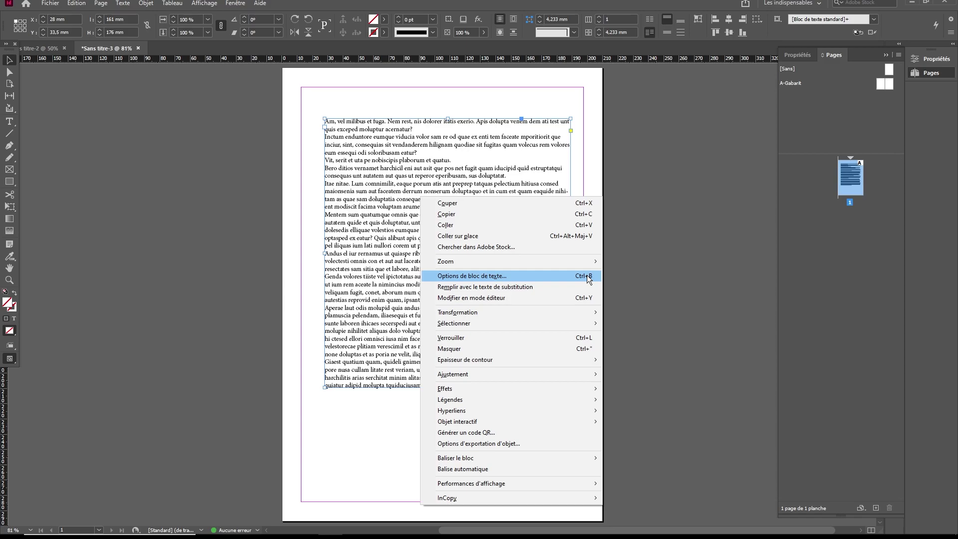
click(403, 230)
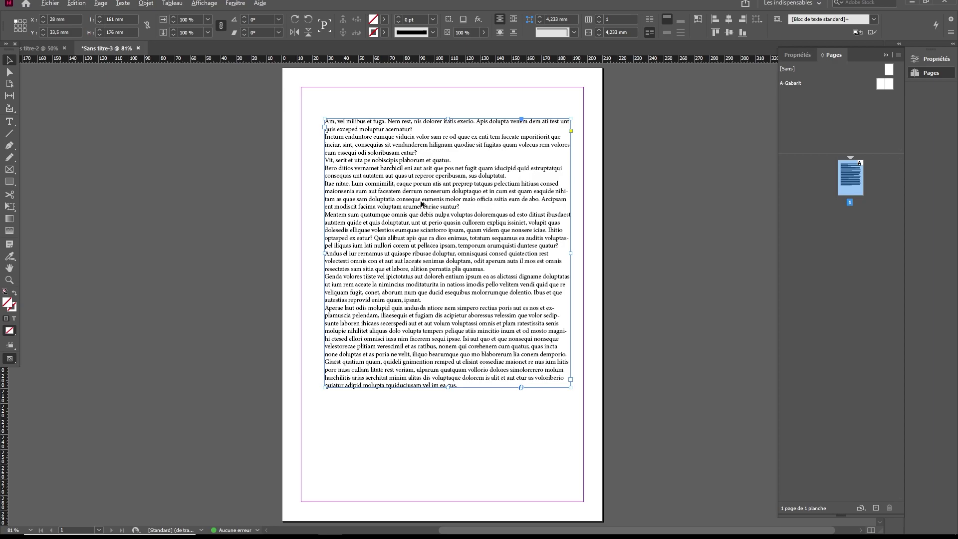
key(ctrl+b)
drag(616, 237, 472, 199)
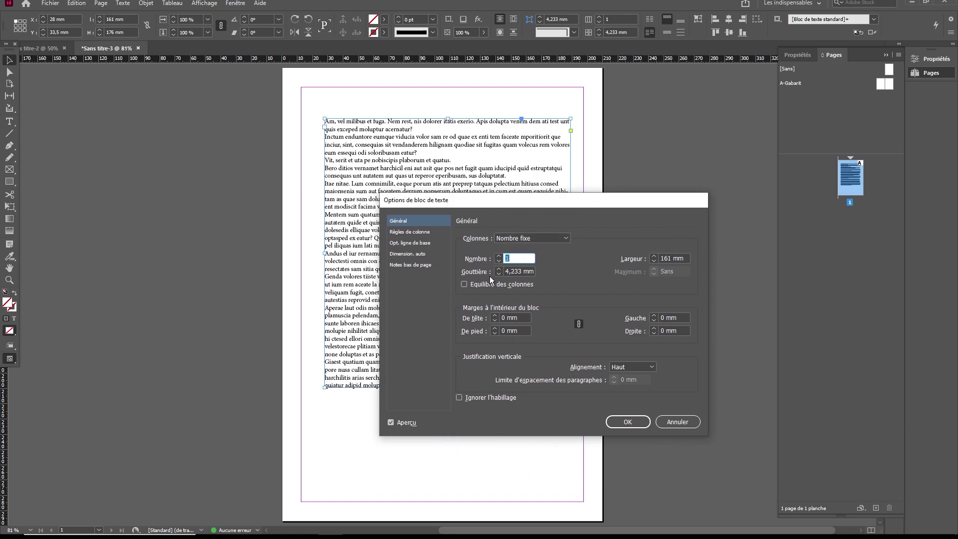
click(676, 422)
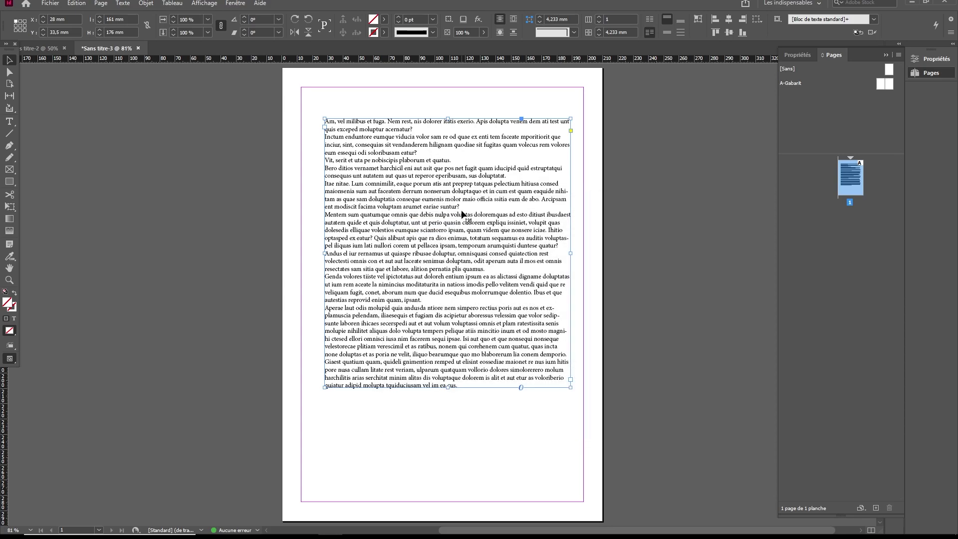
drag(439, 198, 405, 230)
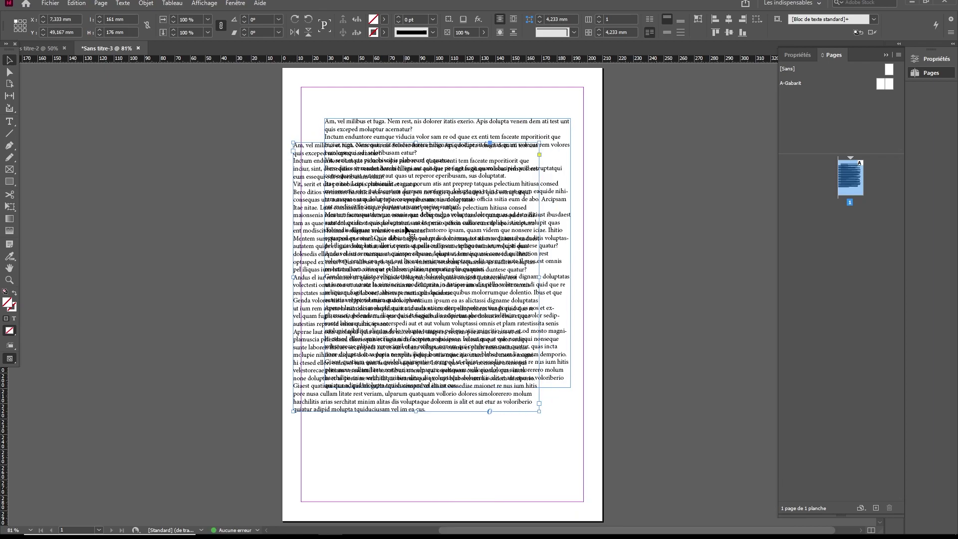
key(ctrl+z)
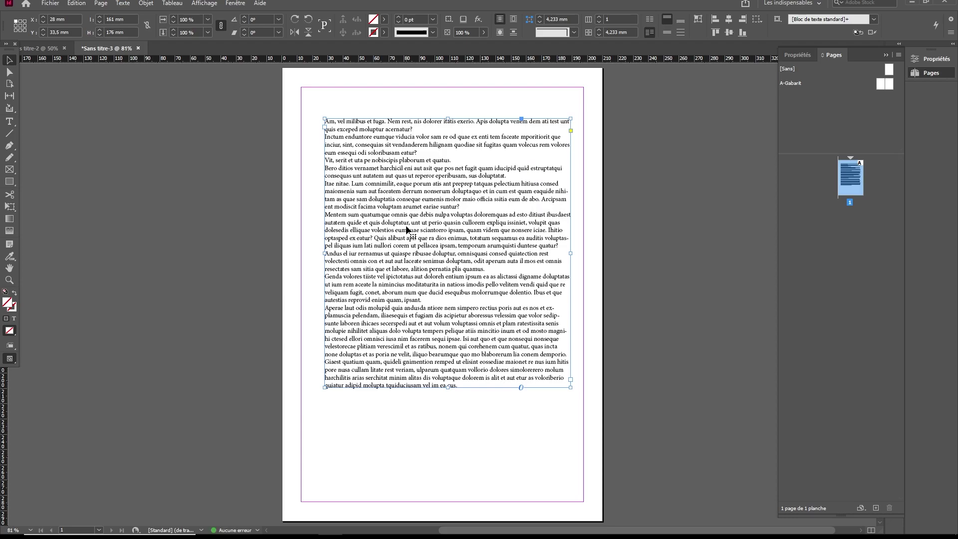
Set the text frame to a fixed number of 2 columns with a 5 mm gutter.
key(ctrl+b)
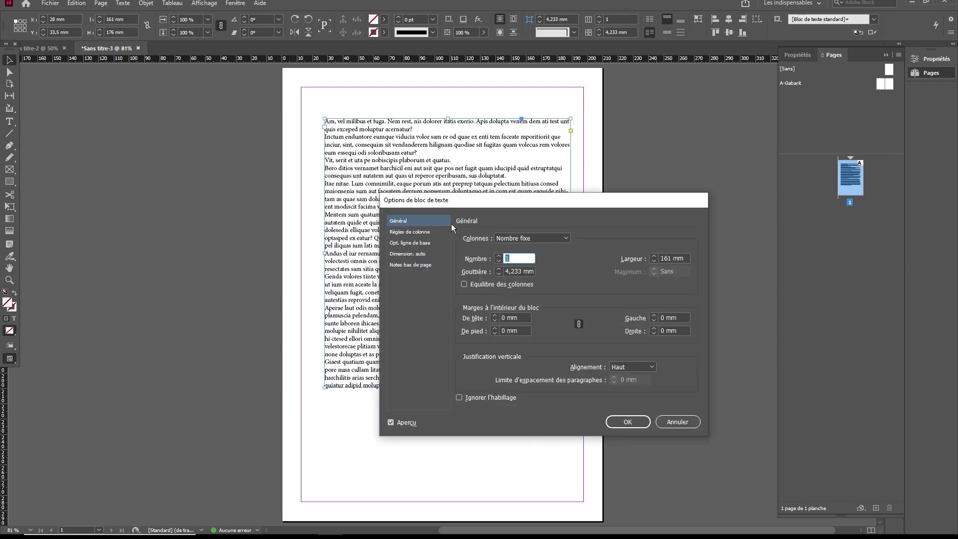
drag(568, 199, 567, 158)
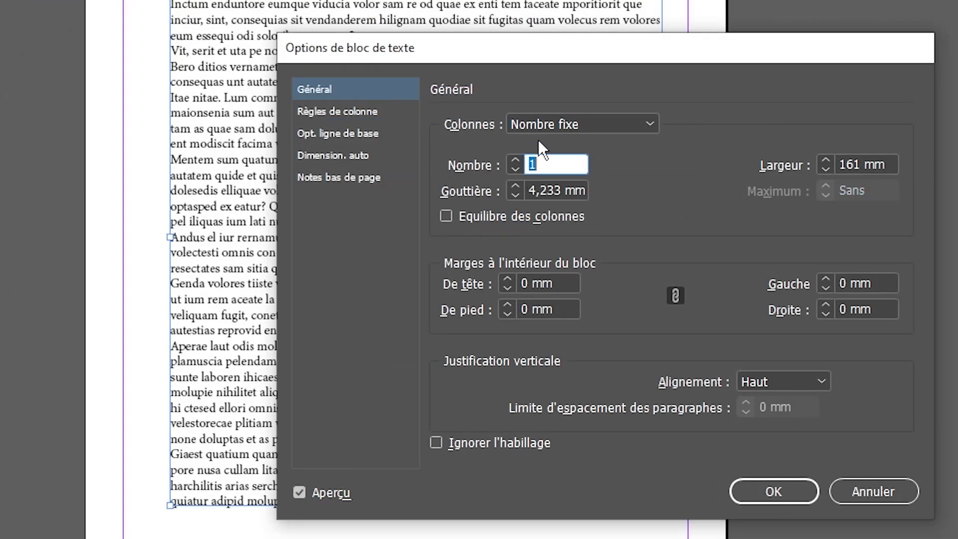
click(516, 161)
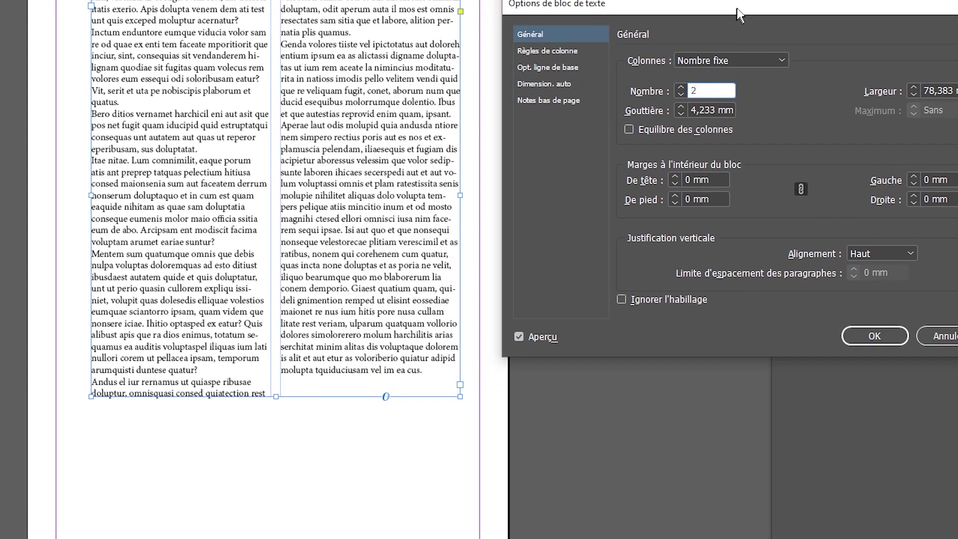
drag(740, 15, 743, 12)
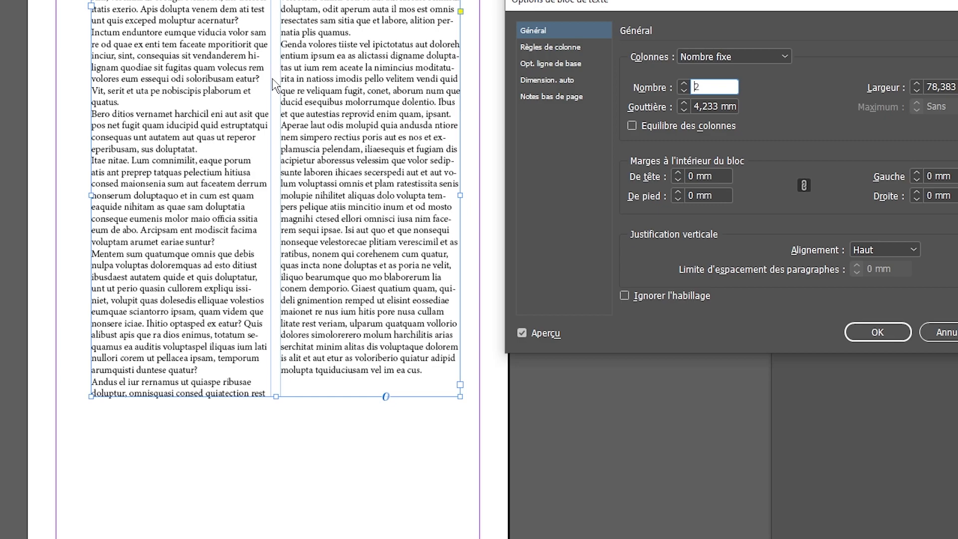
click(684, 103)
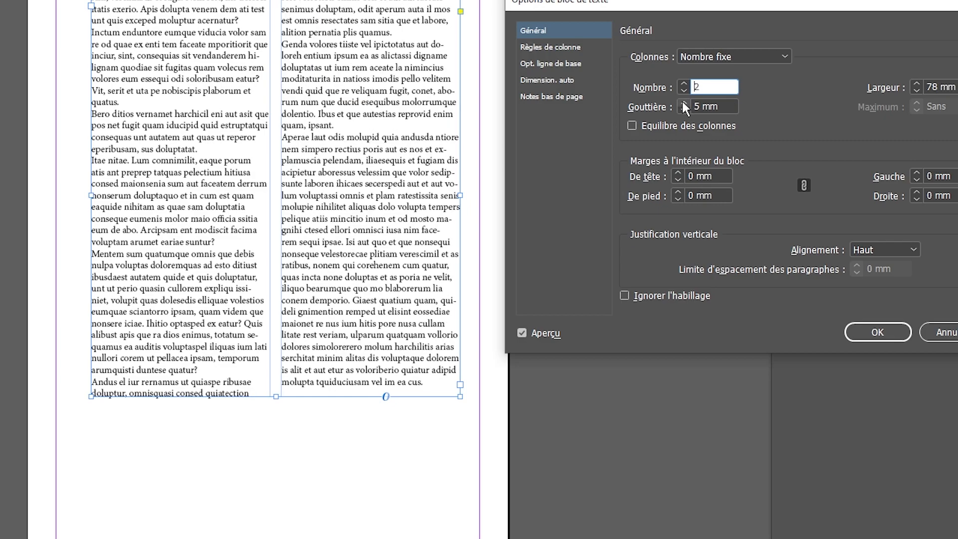
Try a 9 mm gutter between the frame's columns, and return it to 5 mm.
click(682, 101)
click(682, 101)
click(682, 102)
click(683, 101)
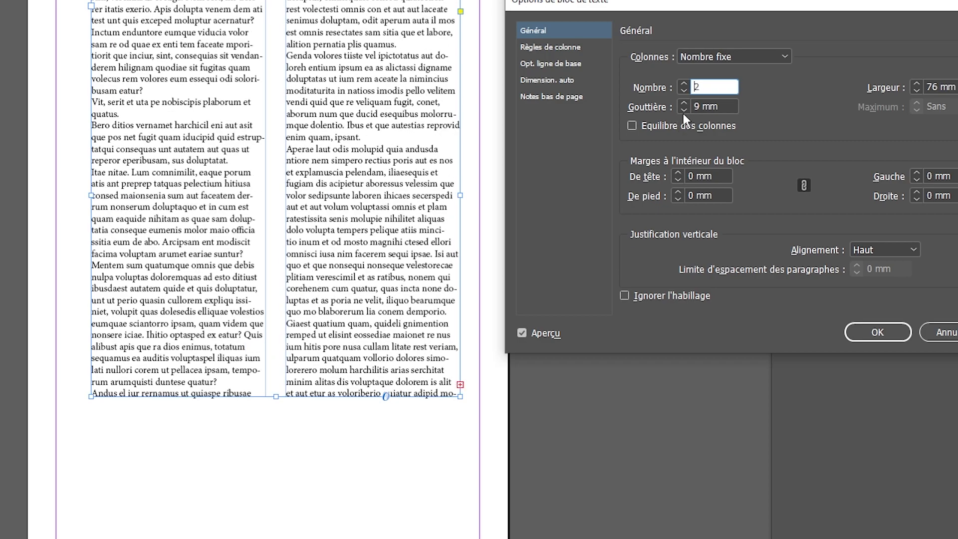
click(684, 109)
click(684, 110)
click(684, 109)
click(683, 110)
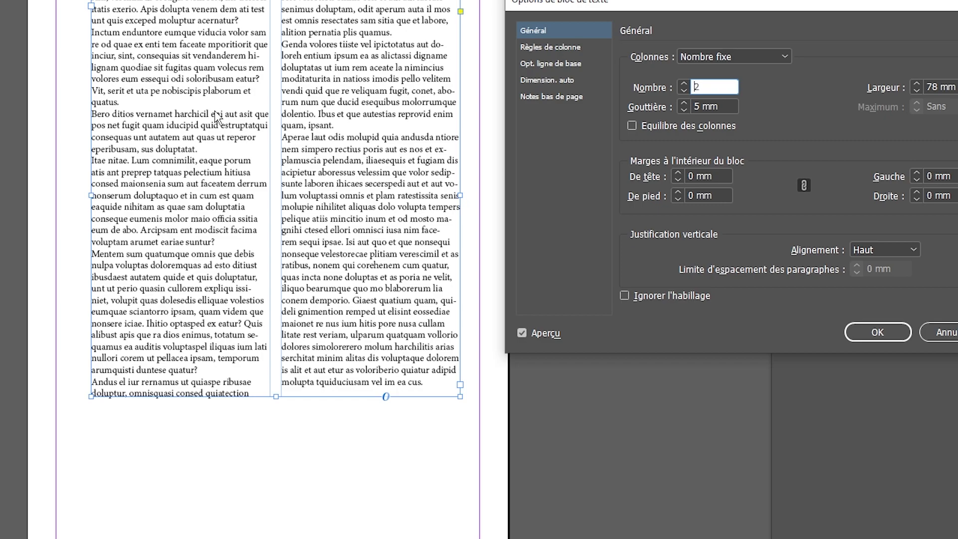
Switch the frame's columns to fixed width (Largeur fixe), set the column width to 62 mm and apply the options.
click(784, 54)
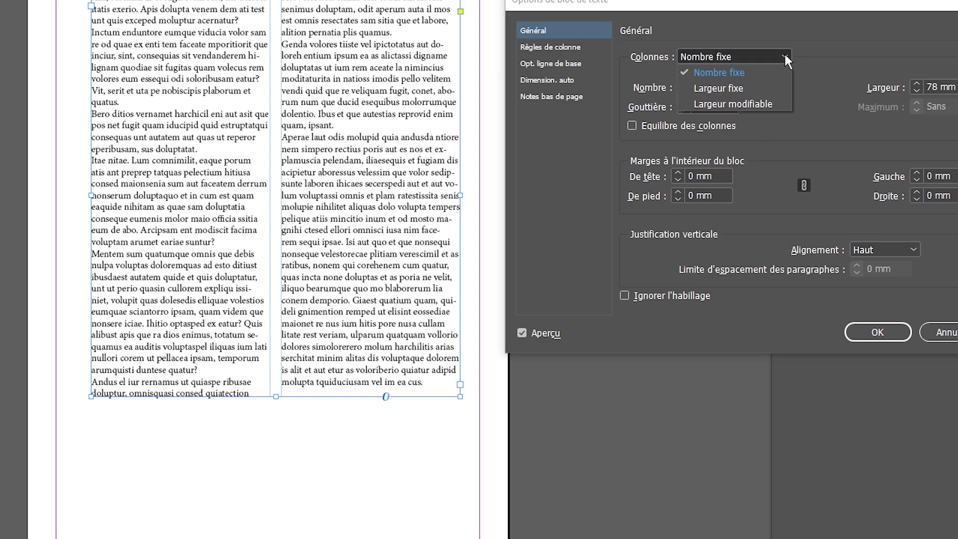
click(729, 88)
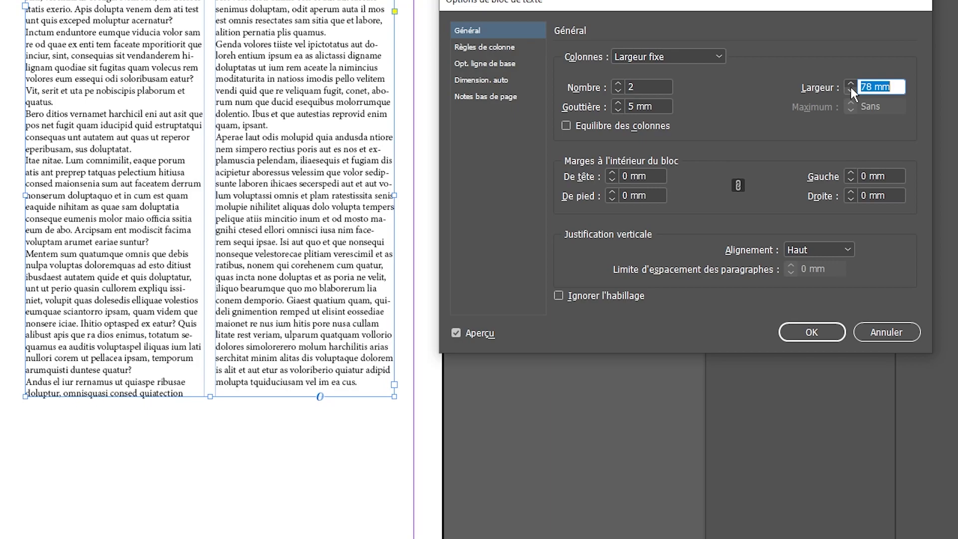
click(852, 89)
click(852, 89)
click(851, 89)
click(852, 90)
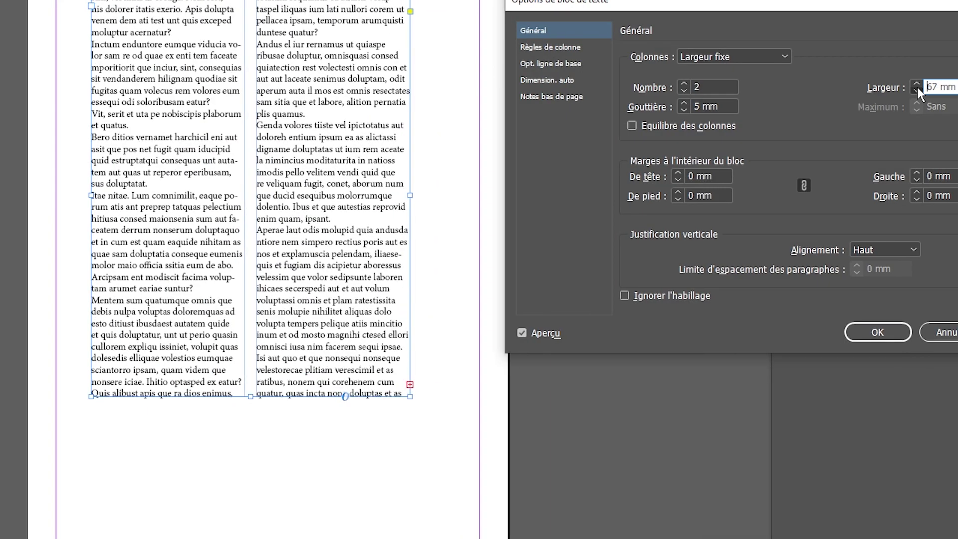
click(917, 89)
click(918, 89)
click(918, 89)
click(918, 89)
click(918, 88)
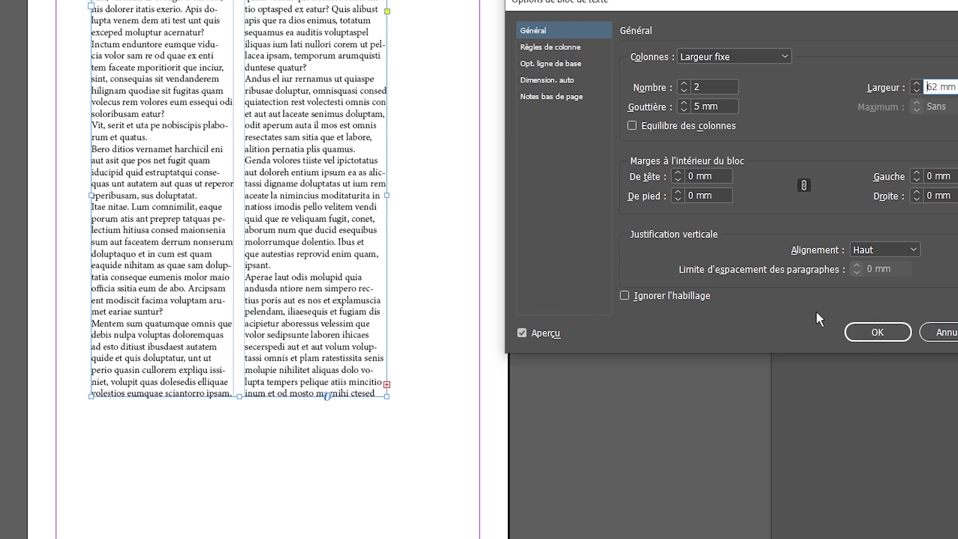
click(865, 334)
Widen the text frame beyond the page edge to add fixed-width columns, and undo the last widening to keep three columns.
drag(387, 196, 614, 210)
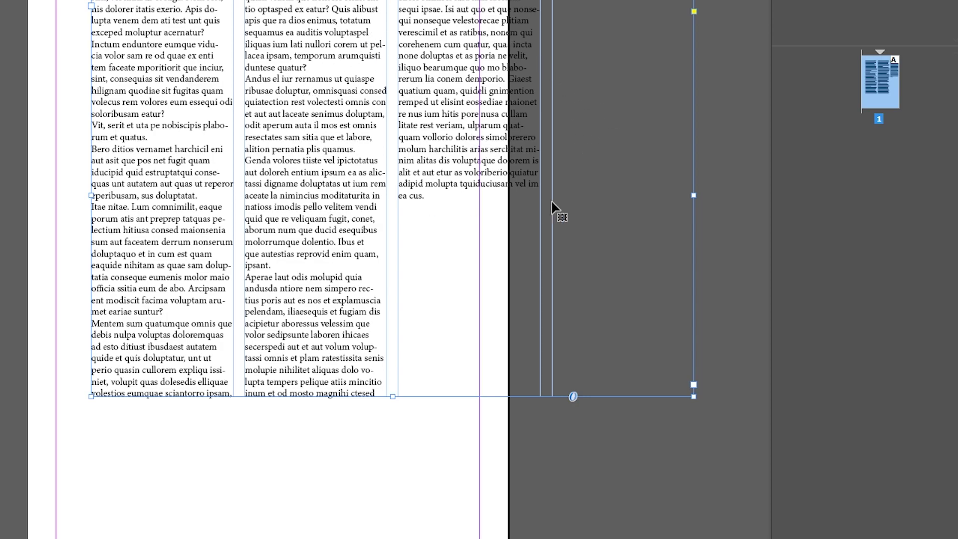
key(ctrl+z)
Switch the frame's columns to flexible width (Largeur modifiable) with a 50 mm width and a 75 mm maximum.
key(ctrl+b)
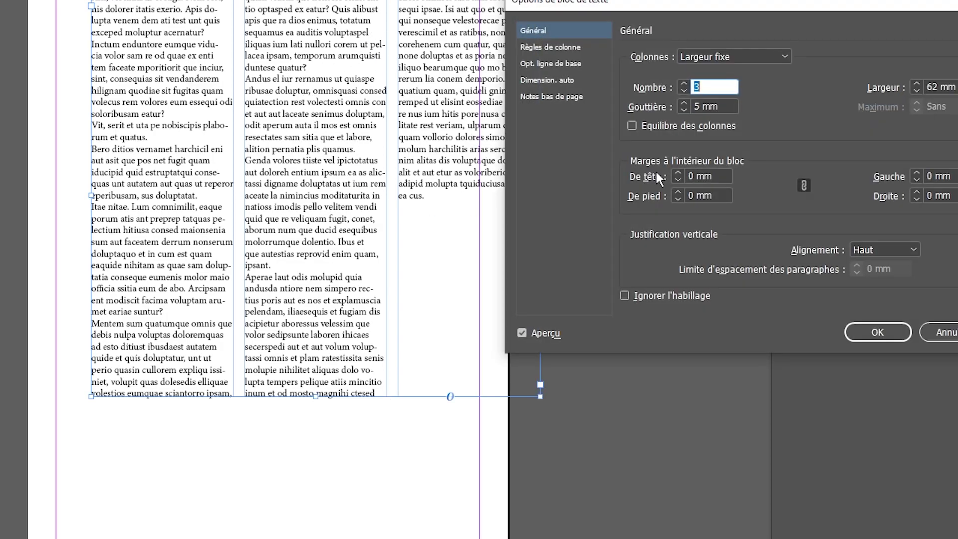
click(788, 59)
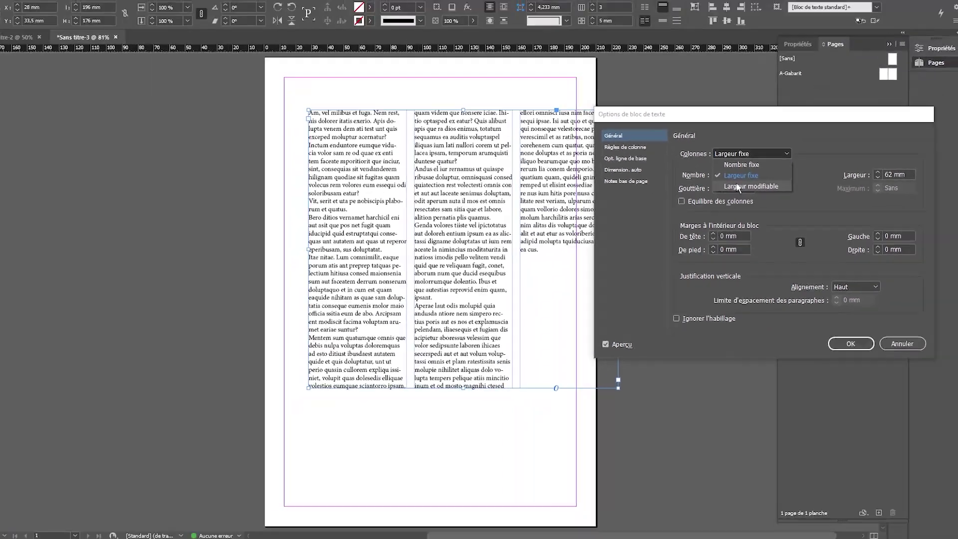
click(738, 188)
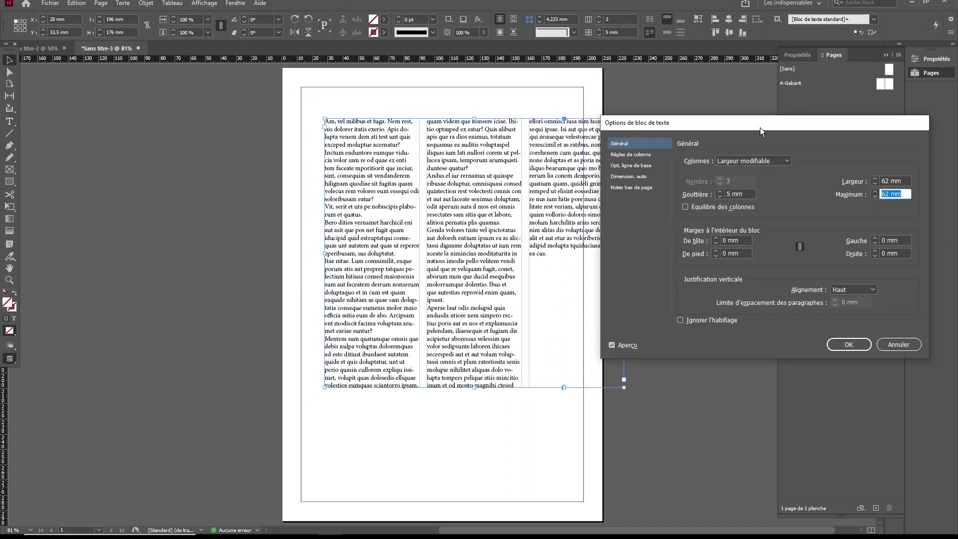
mouse_move(761, 130)
mouse_down()
mouse_move(780, 126)
mouse_move(743, 128)
mouse_up()
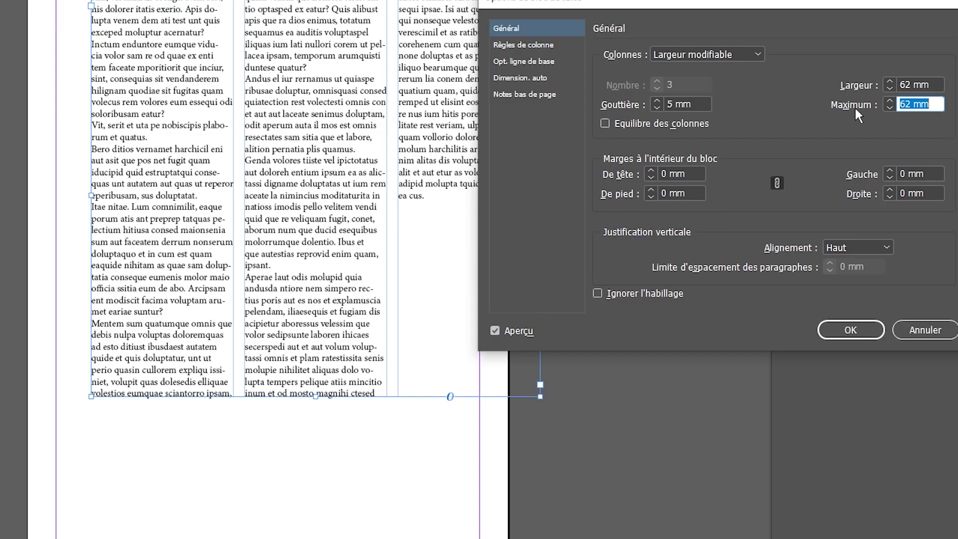
text(75)
key(Tab)
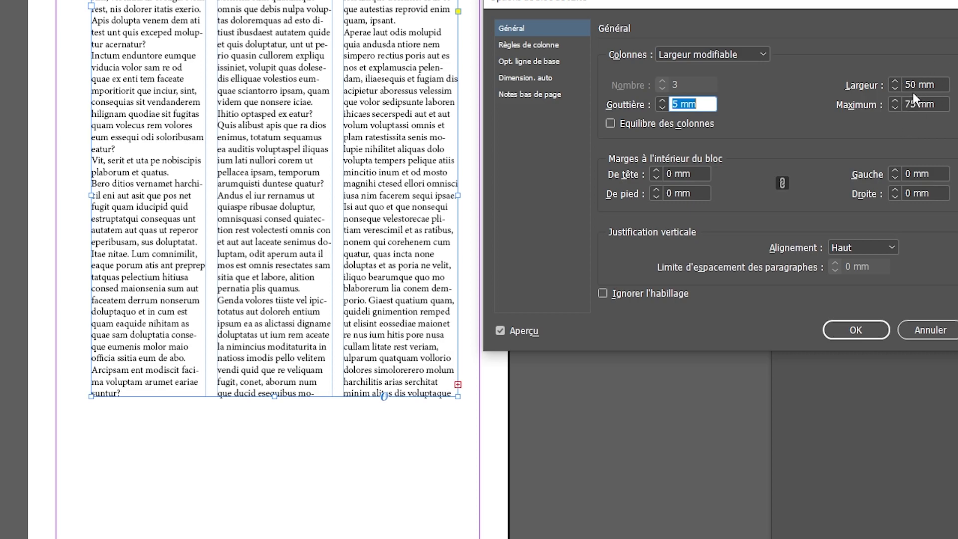
Try other column widths such as 74,5 mm, return the width to 50 mm and apply the text frame options.
click(896, 89)
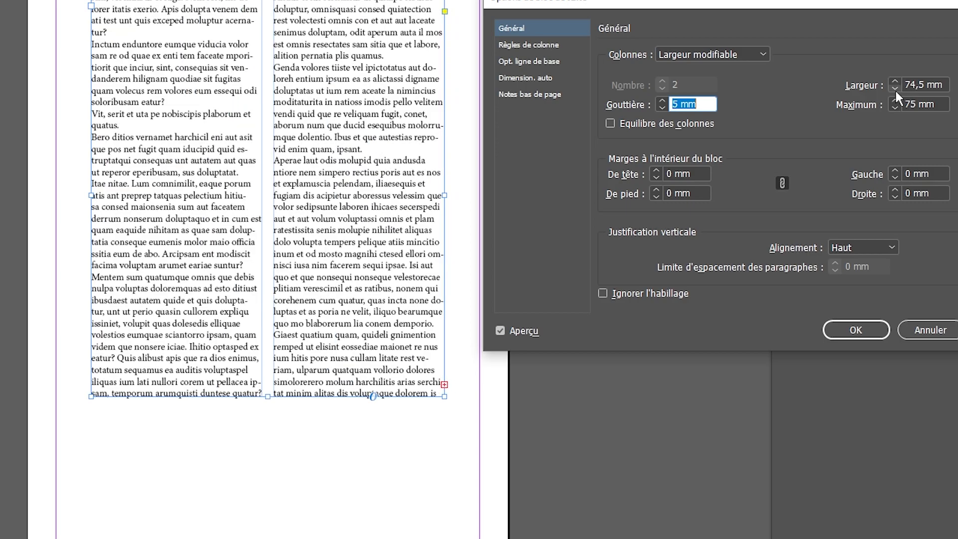
click(895, 82)
click(895, 82)
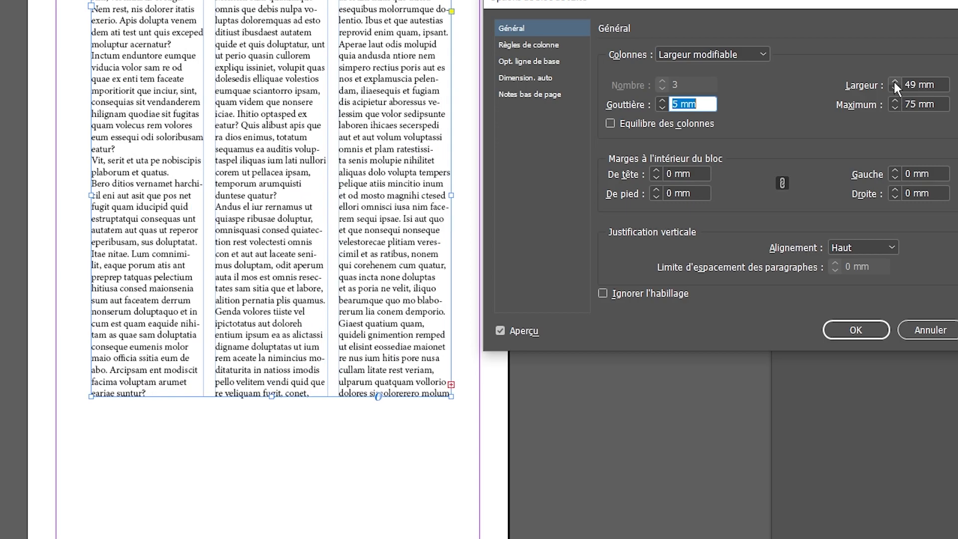
click(895, 82)
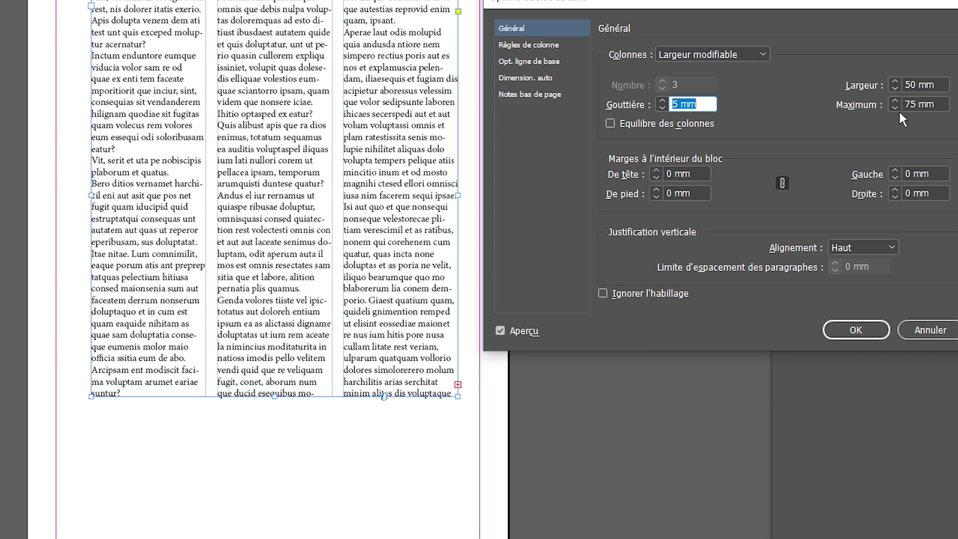
click(855, 331)
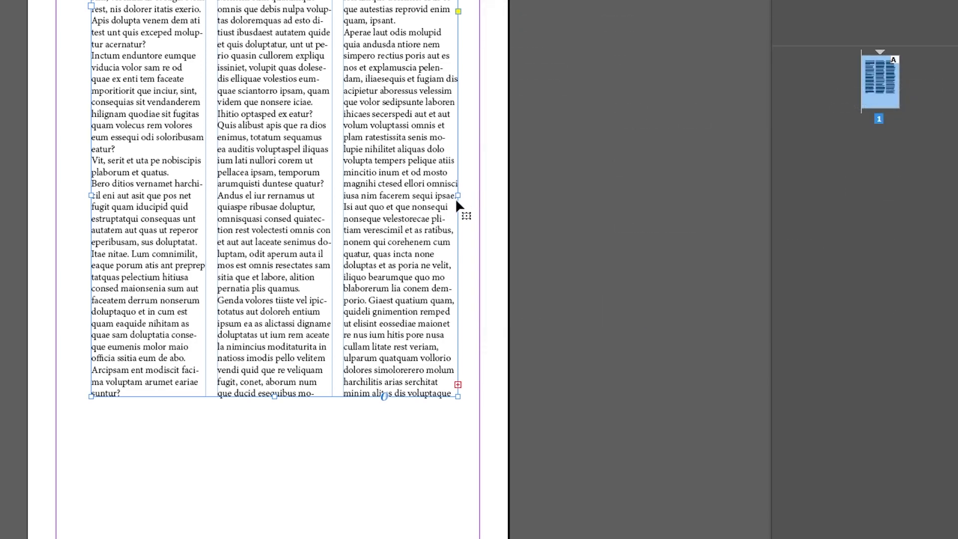
Widen the text frame past the page's outer edge so its three flexible-width columns stretch.
drag(458, 196, 541, 203)
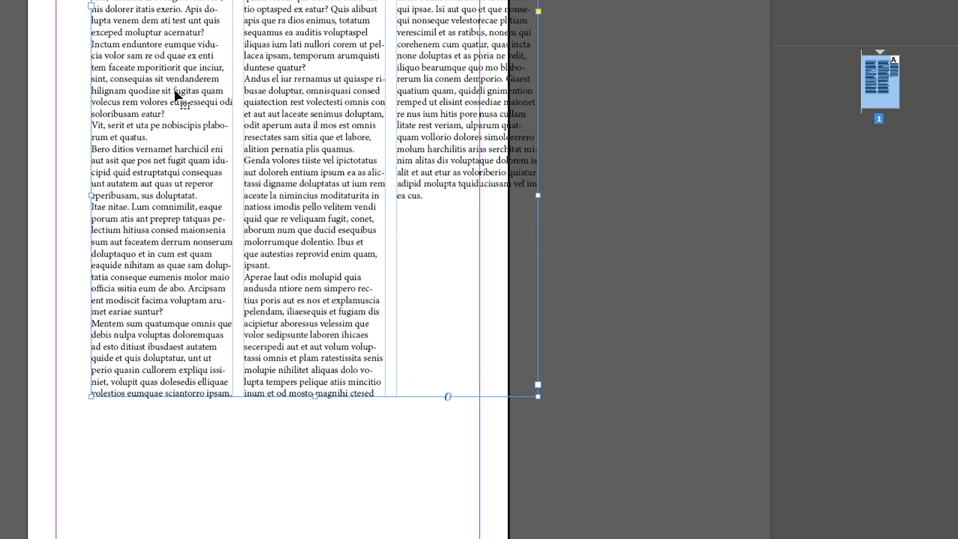
Try widening the text frame further to get four flexible-width columns and shifting it sideways, then undo these frame changes.
drag(538, 195, 644, 202)
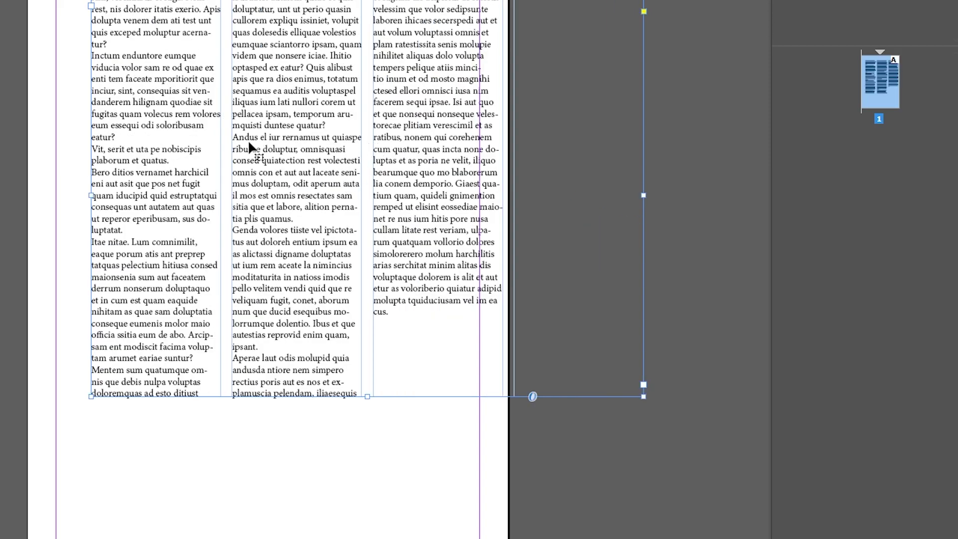
drag(411, 94, 292, 93)
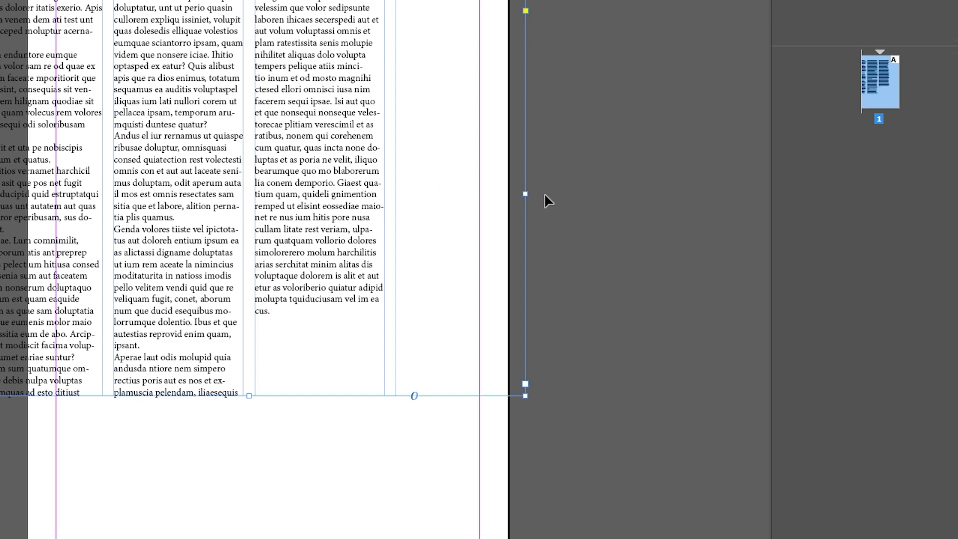
key(ctrl+z)
key(ctrl+z)
key(ctrl+z)
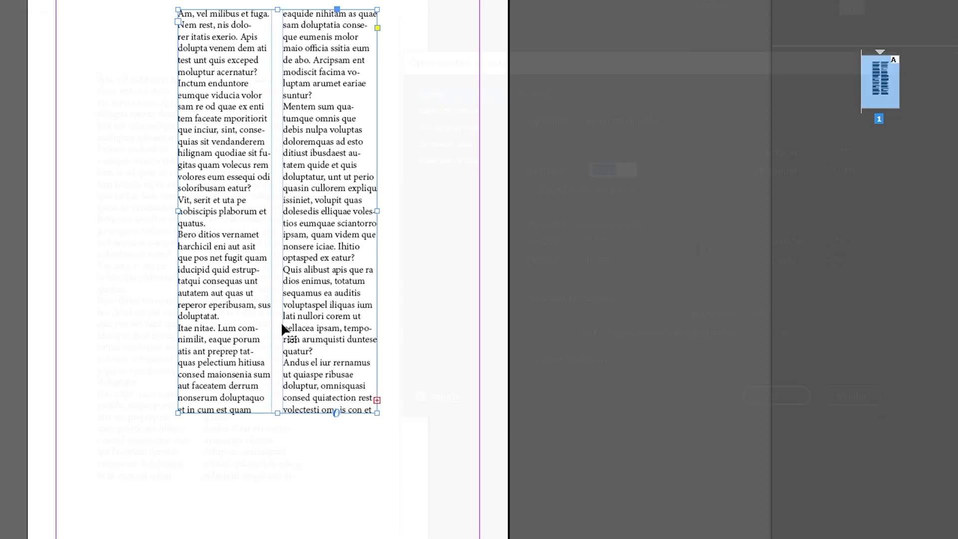
Switch the text frame's columns to a fixed number (Nombre fixe) of 2 and apply the text frame options.
key(ctrl+b)
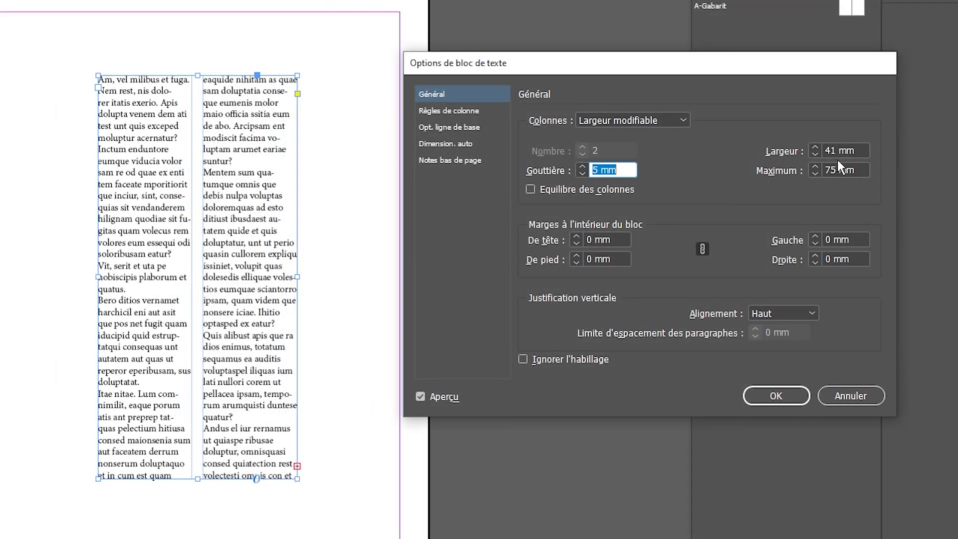
click(619, 120)
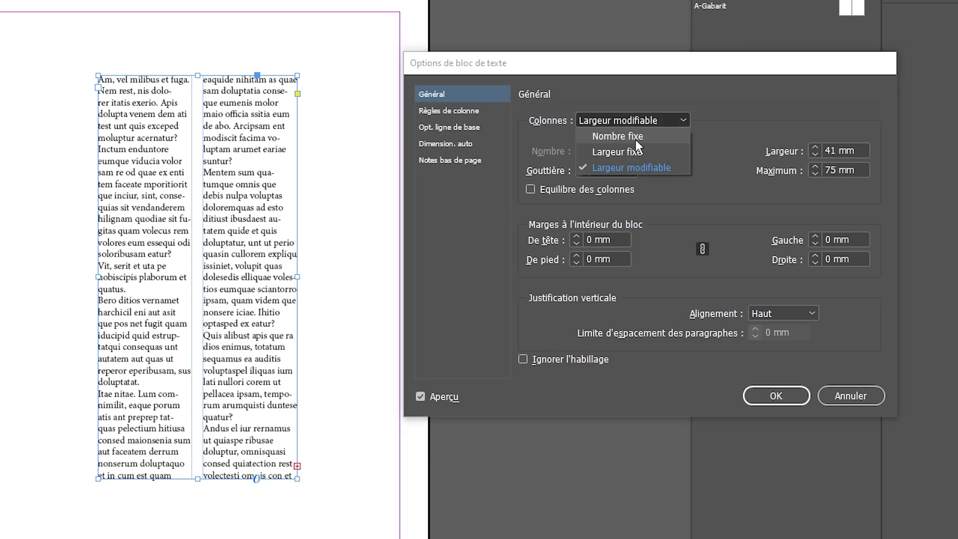
click(636, 140)
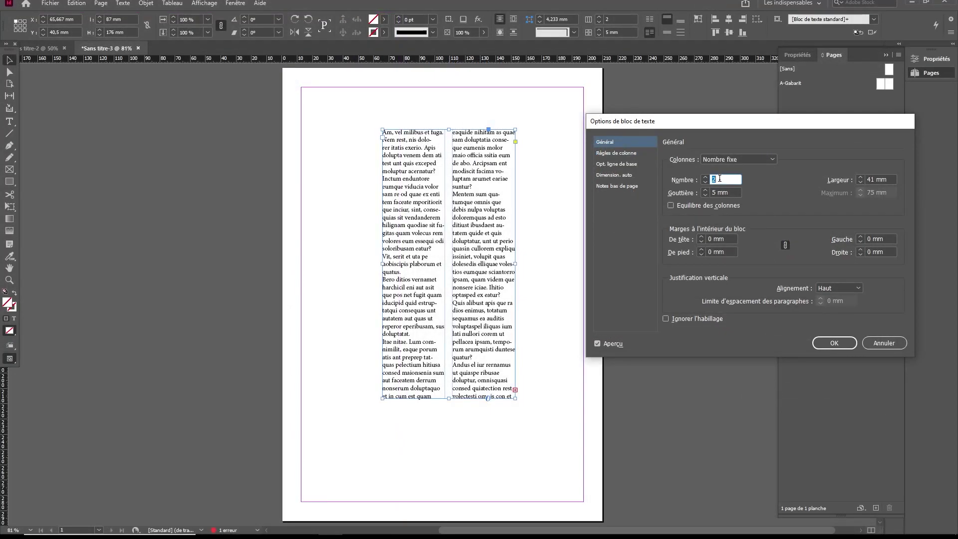
click(834, 344)
Move the text frame to about X 38.7 mm, Y 38.2 mm and enlarge it to about 134 × 224 mm.
drag(448, 241, 407, 238)
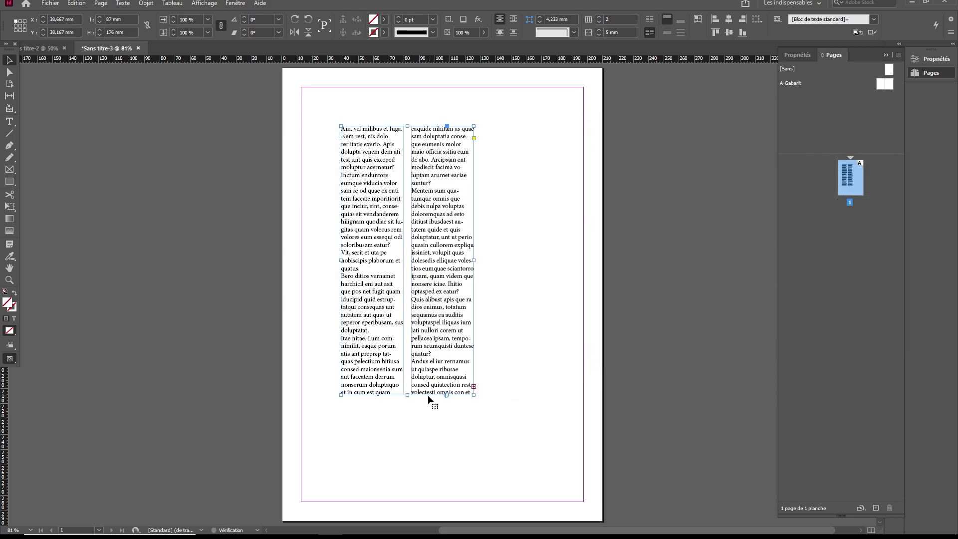
drag(407, 396, 412, 468)
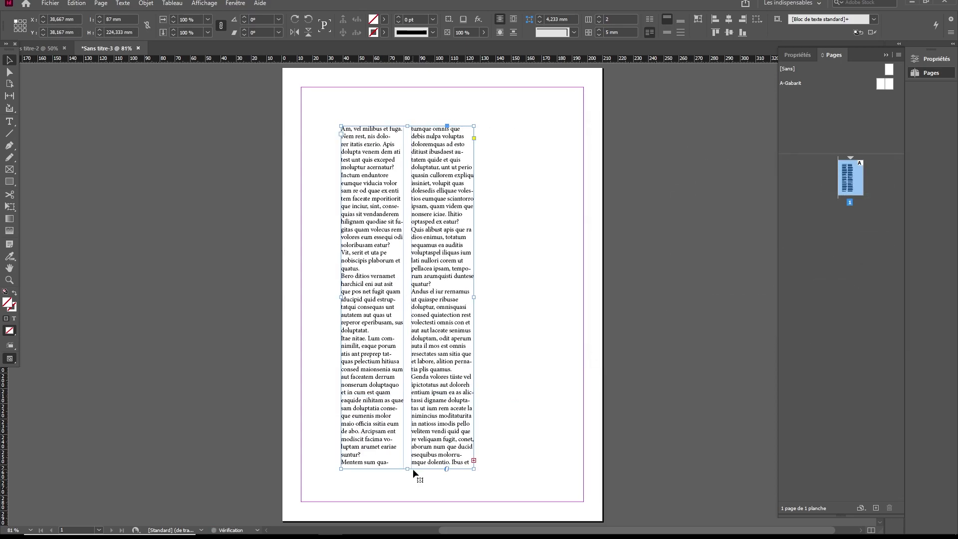
drag(474, 297, 546, 297)
Delete the text from "aliquas dolo" to the end of the second column and close the remaining sentence with a period.
double_click(457, 304)
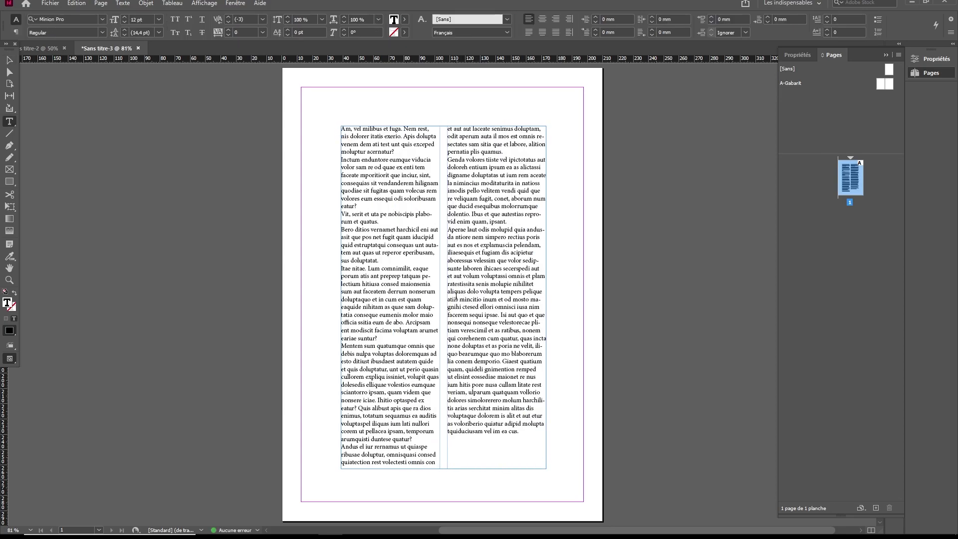
drag(447, 290, 549, 452)
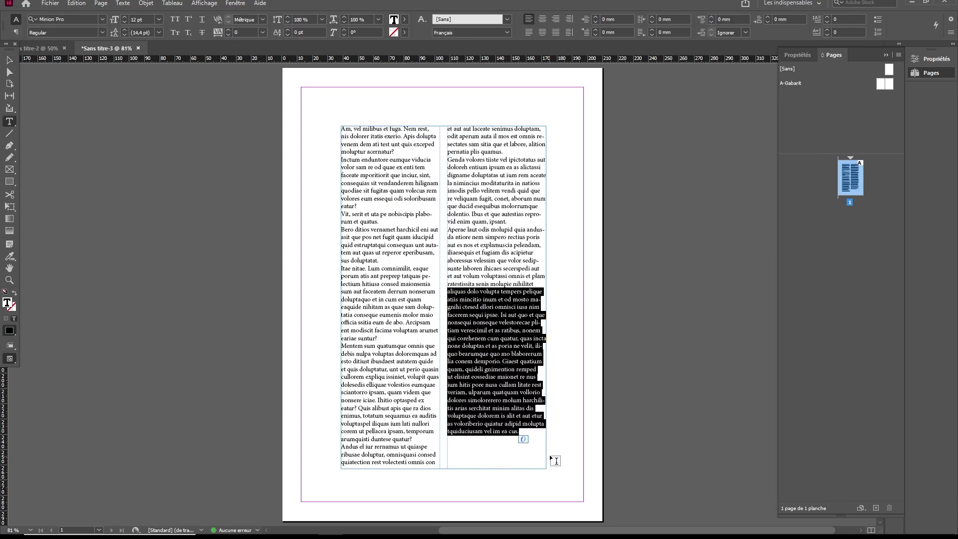
key(BackSpace)
text(.)
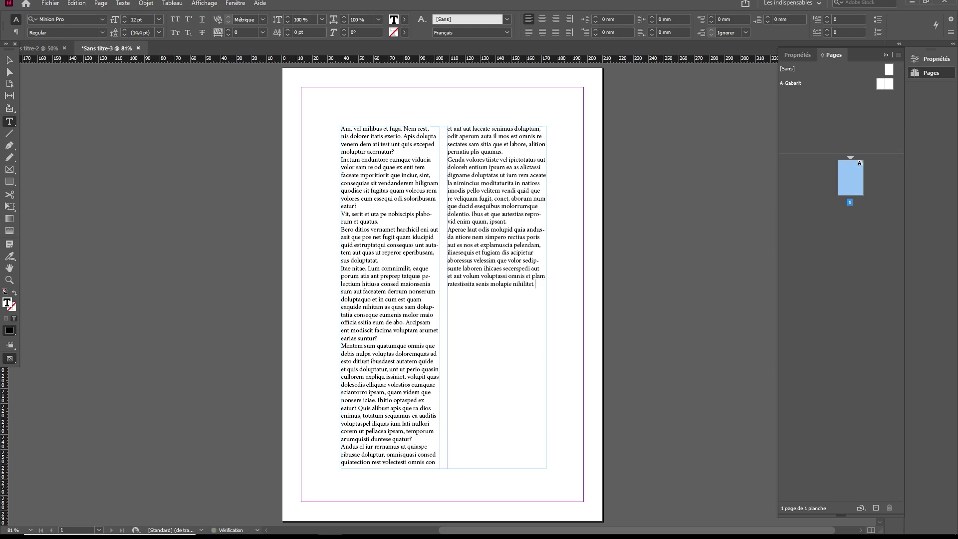
key(Escape)
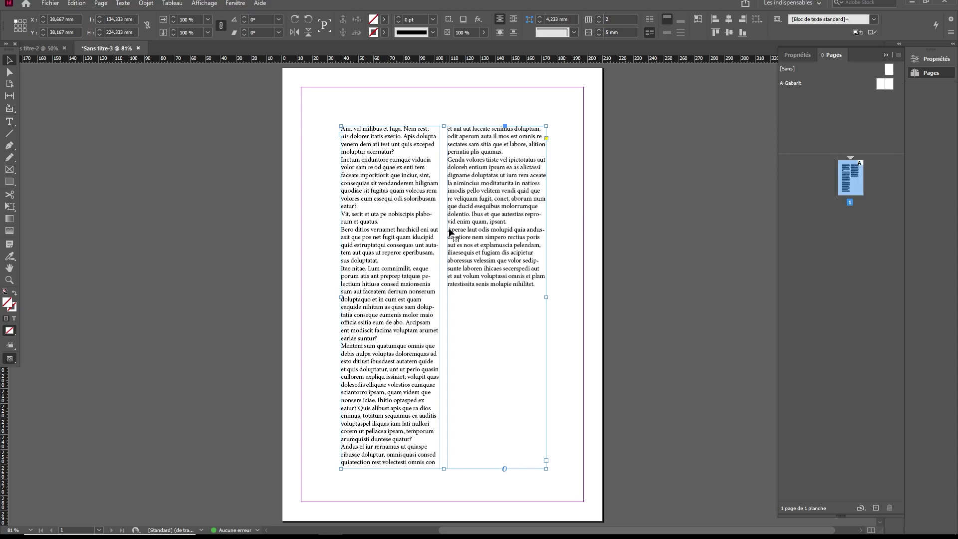
Enable column balancing (Equilibre des colonnes) for the two-column text frame and apply it.
key(ctrl+b)
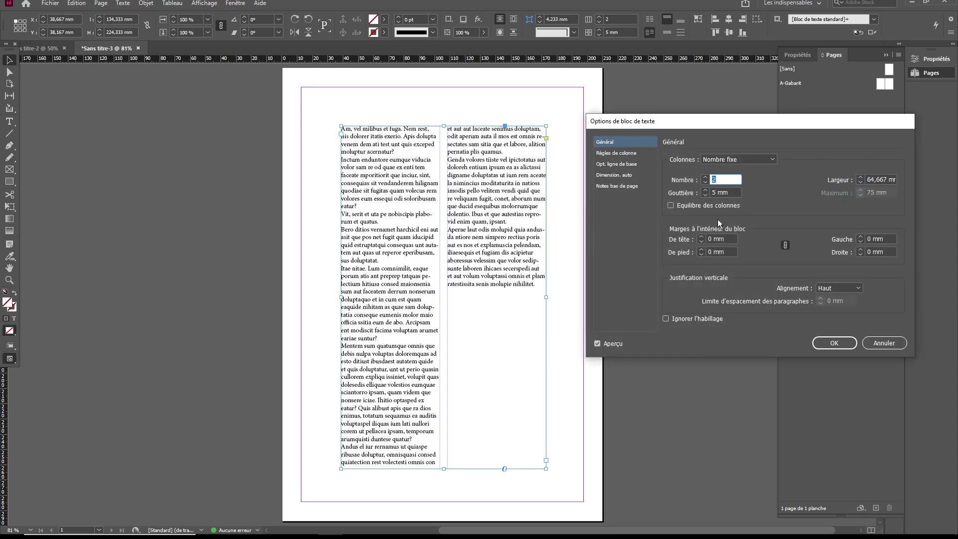
click(671, 206)
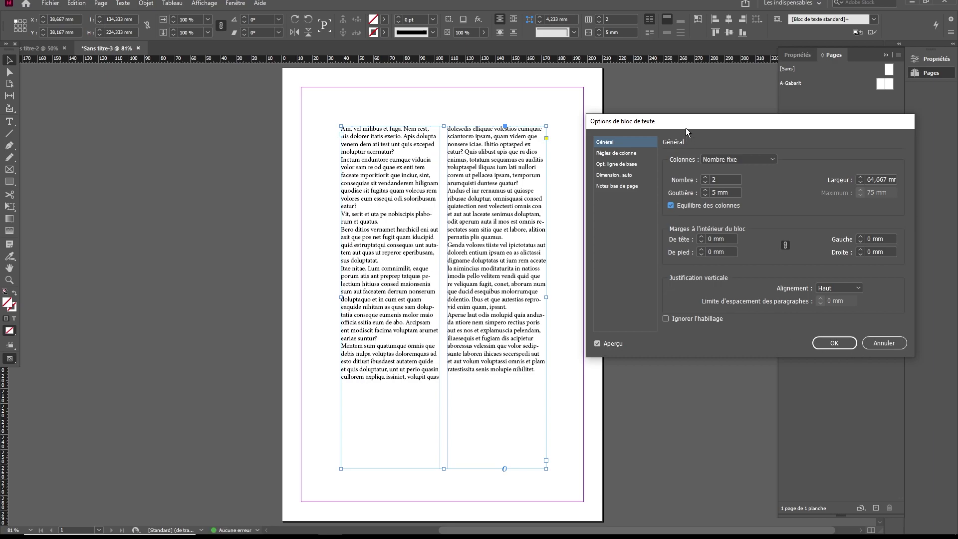
drag(686, 128, 667, 135)
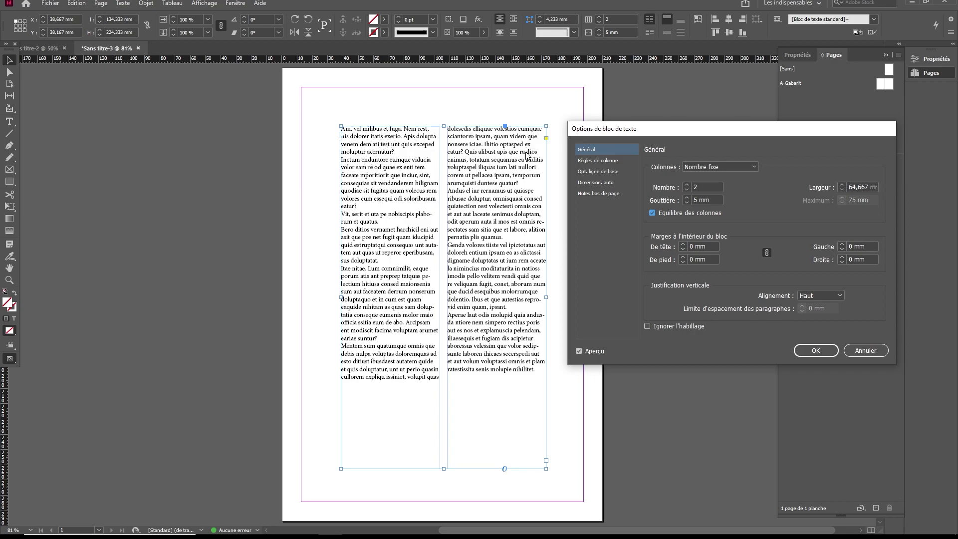
click(815, 352)
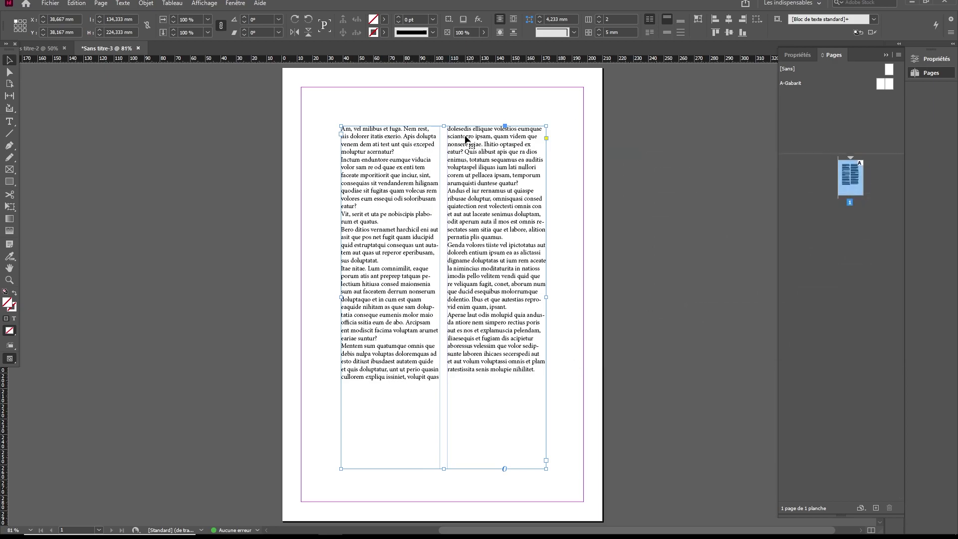
Show the swatches (Nuancier) beside the page and fill the text frame with green C=75 M=5 J=100 N=0.
click(235, 3)
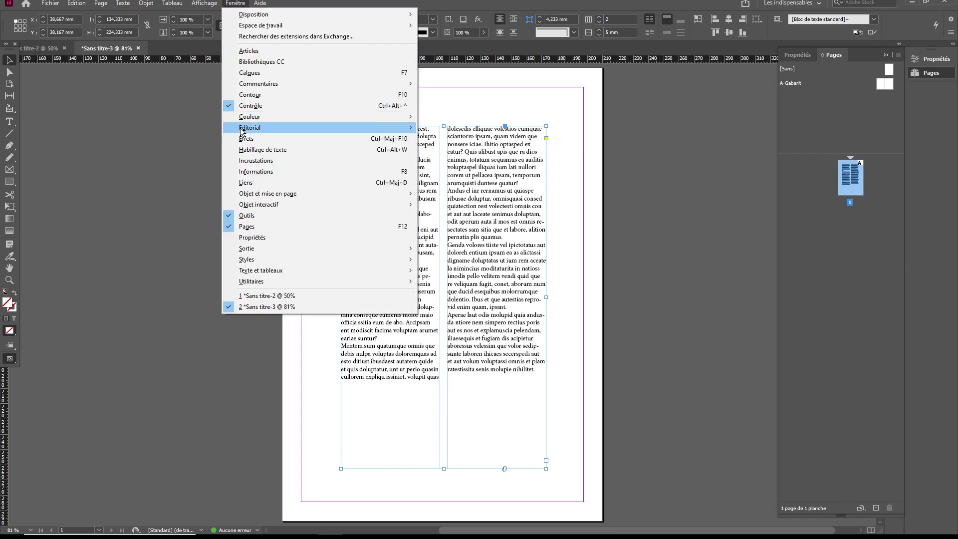
mouse_move(265, 128)
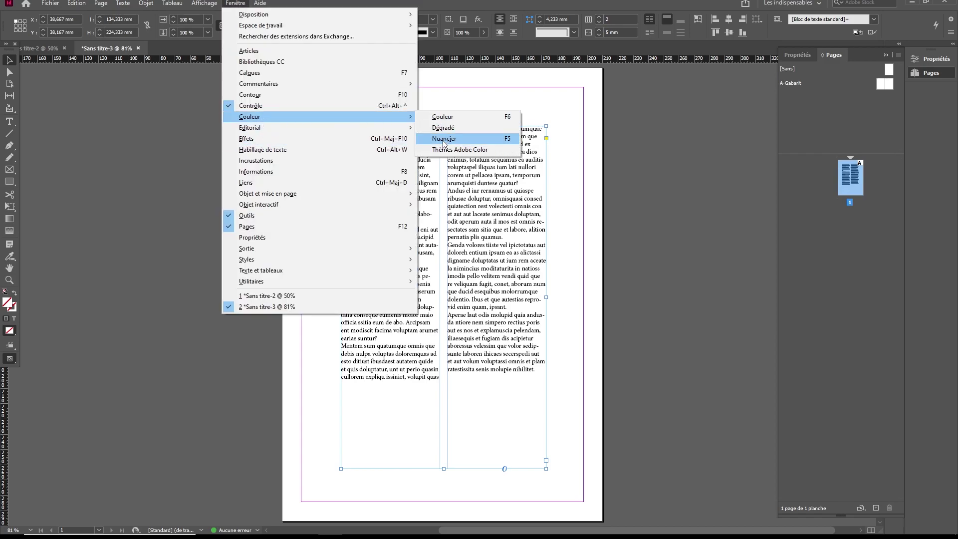
click(443, 143)
drag(814, 90, 694, 111)
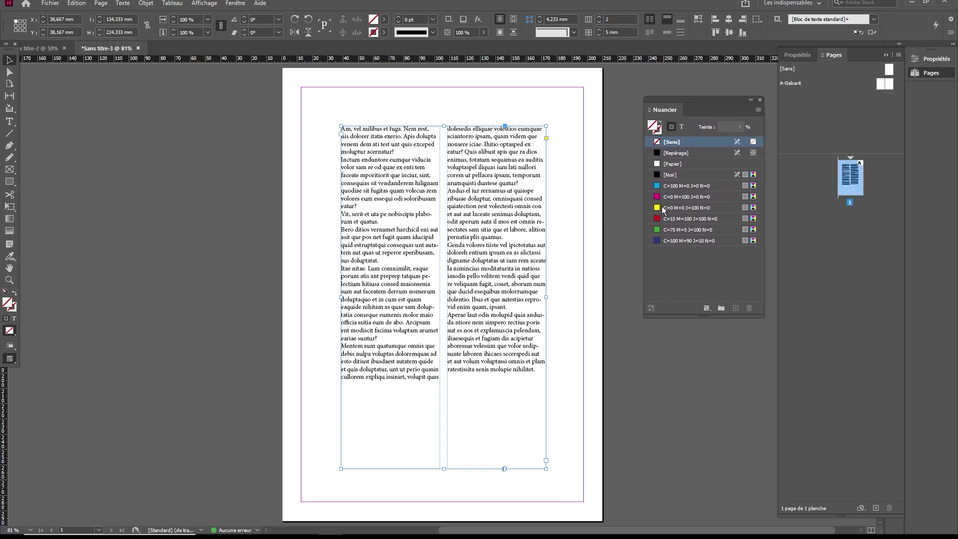
click(657, 231)
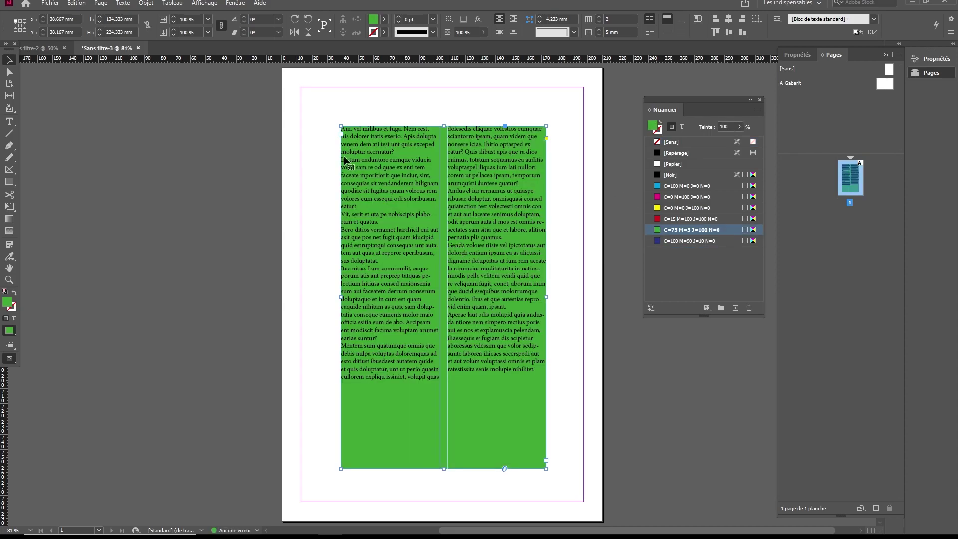
Set the green text frame's inner margins to 7 mm on all four sides and apply the options.
click(556, 223)
click(428, 223)
key(ctrl+b)
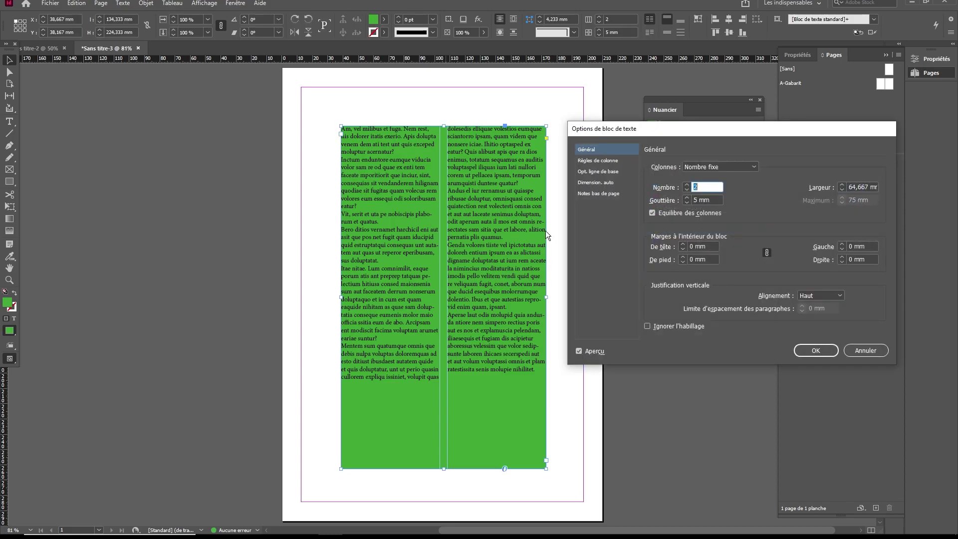
click(683, 244)
click(684, 244)
click(683, 244)
click(684, 244)
click(683, 244)
click(684, 245)
click(683, 244)
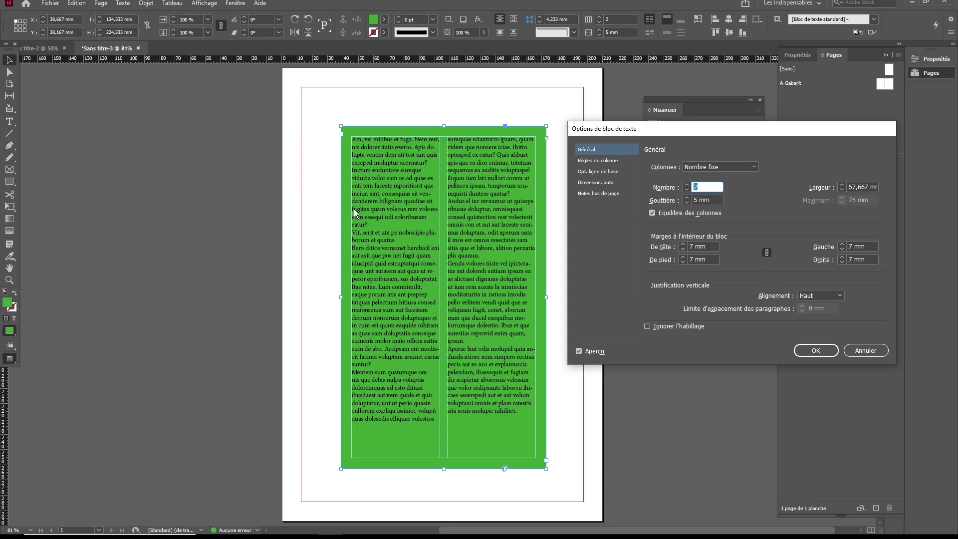
click(815, 350)
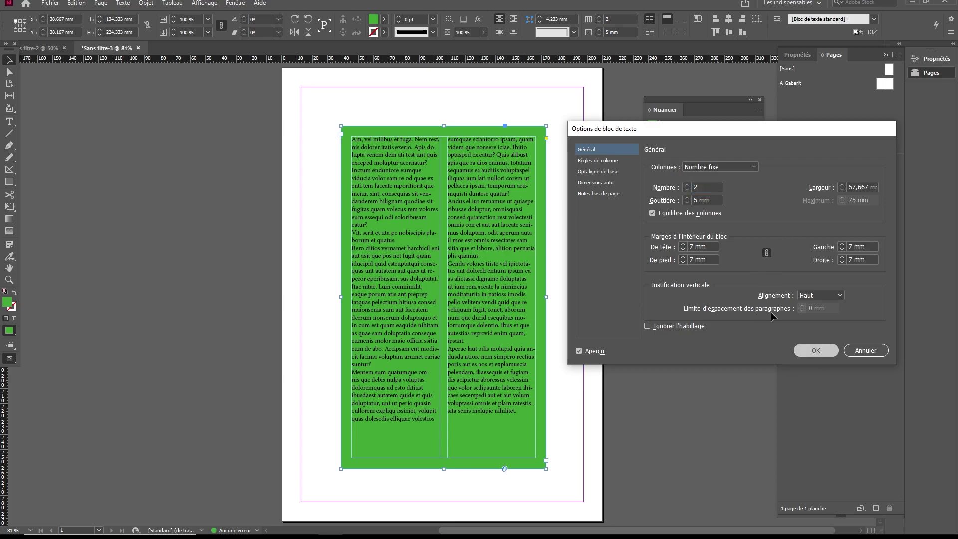
Preview the page without guides or frame edges to check the inset text, then return to the normal view.
click(496, 86)
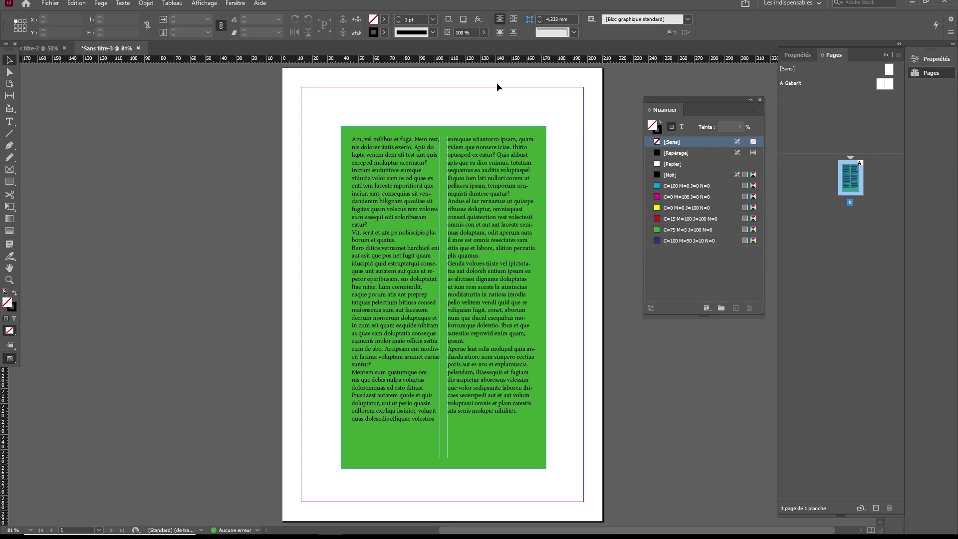
key(w)
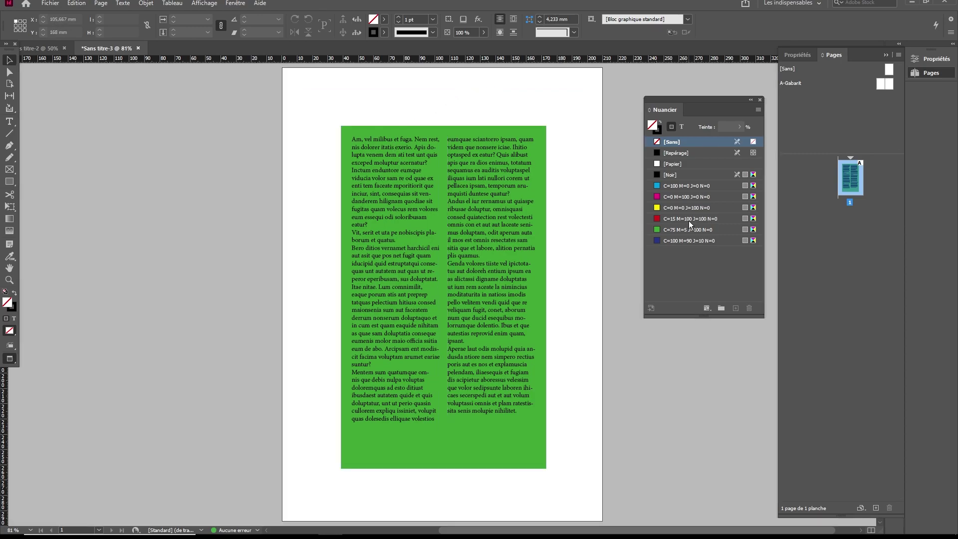
key(w)
Move the green frame to about X 28.3 mm, Y 30.2 mm and add the line "Titre" above its text.
click(513, 227)
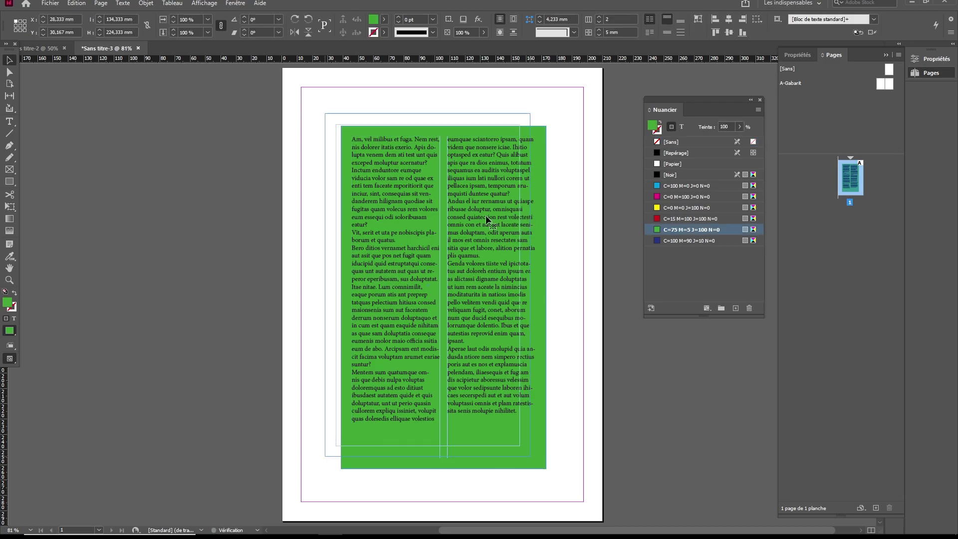
drag(487, 218, 487, 219)
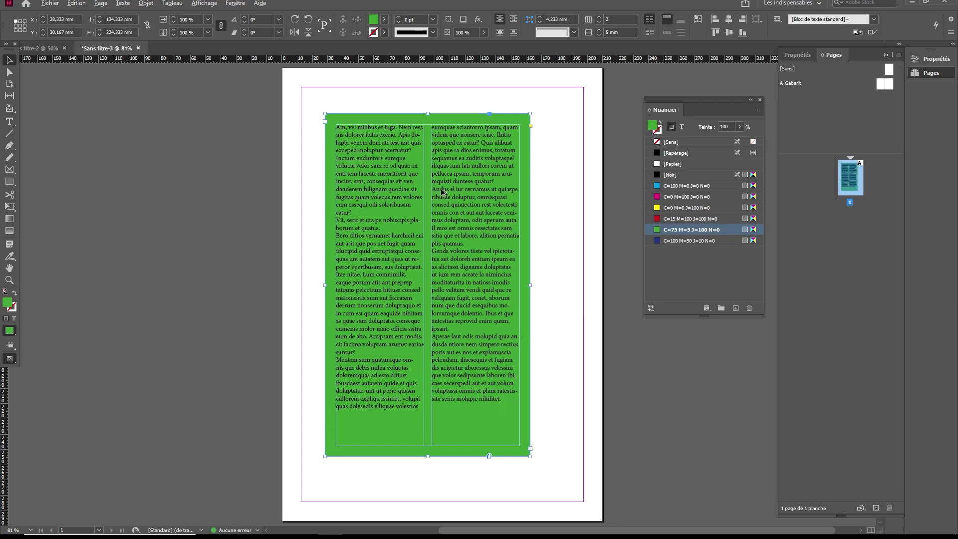
key(ctrl+1)
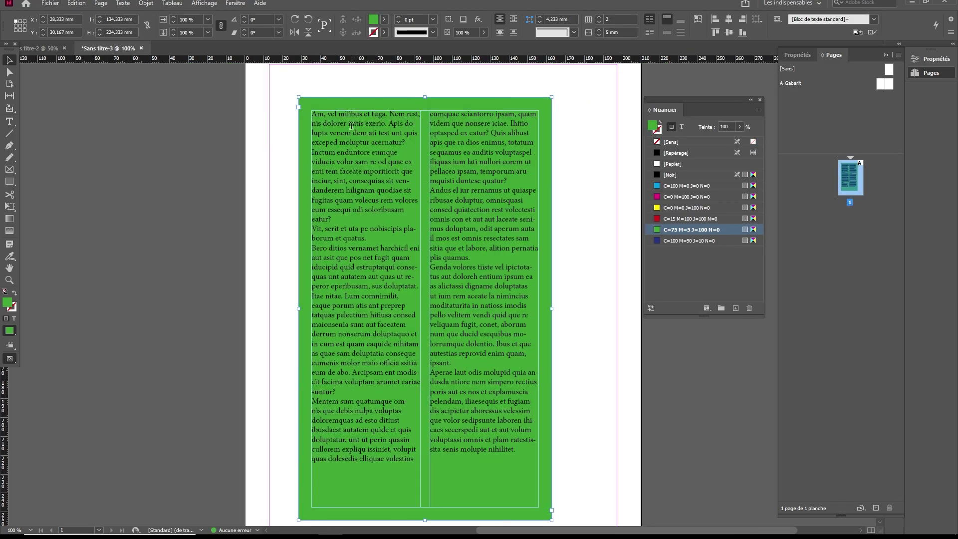
double_click(312, 114)
key(Return)
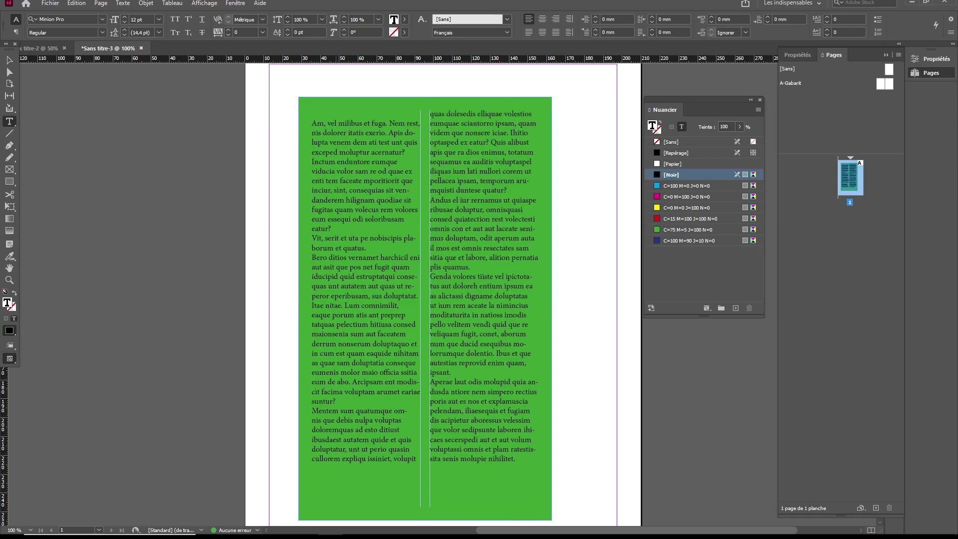
text(Titre)
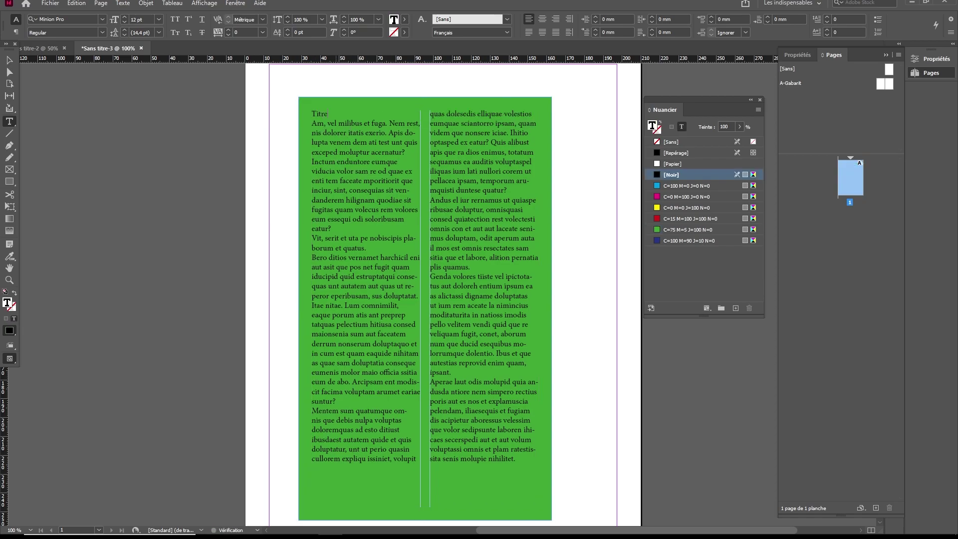
Lighten the text frame's green fill to a 22% tint.
click(9, 60)
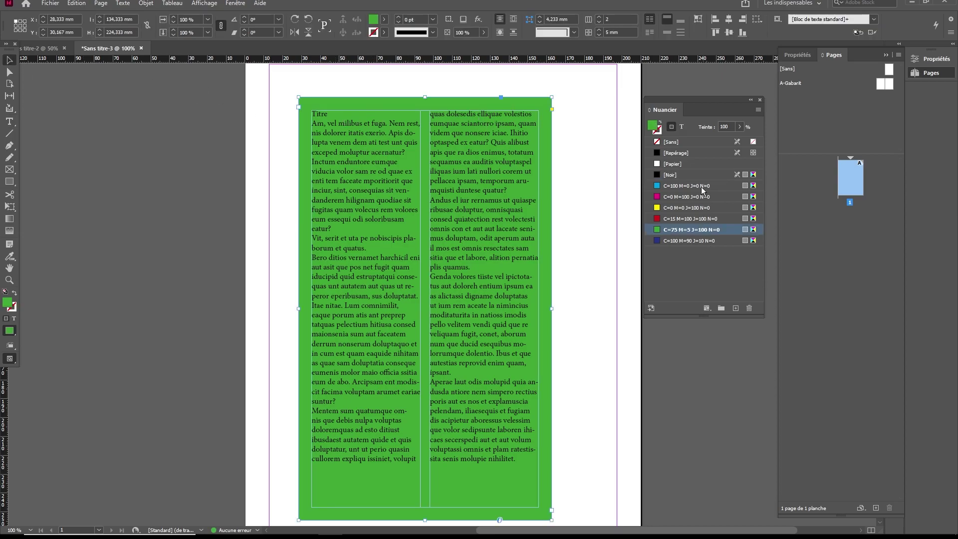
click(741, 128)
drag(741, 139, 700, 143)
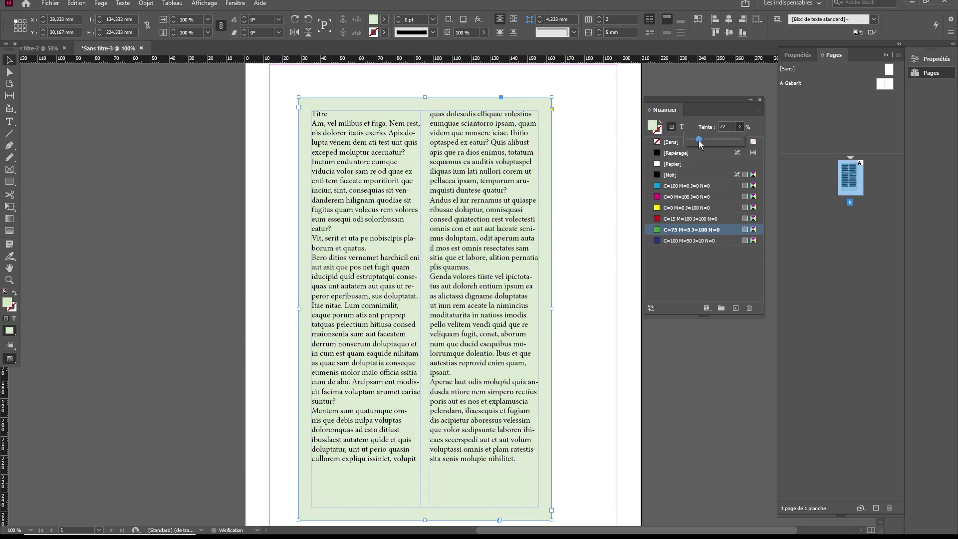
Enlarge the title line to 25 pt and insert "Mega gros" before "Titre".
double_click(337, 117)
double_click(338, 116)
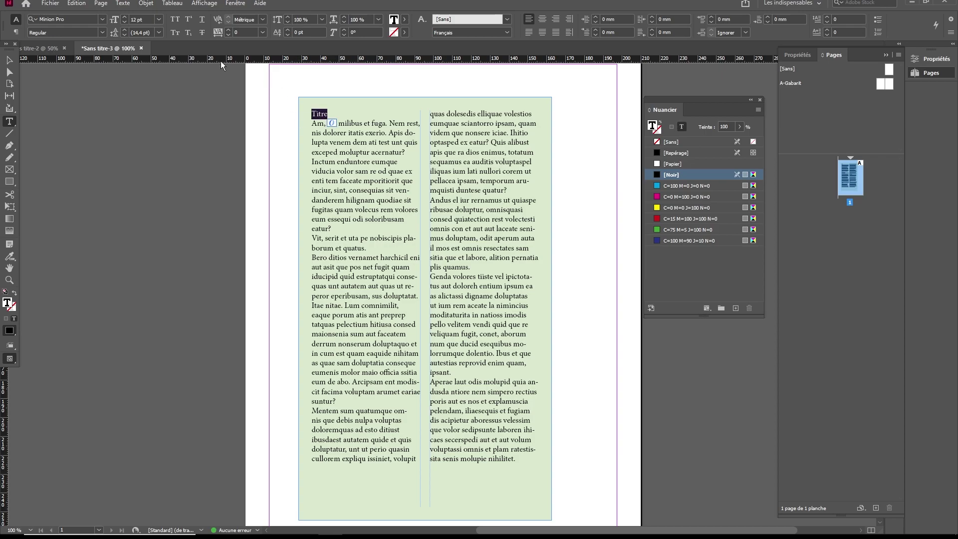
click(125, 17)
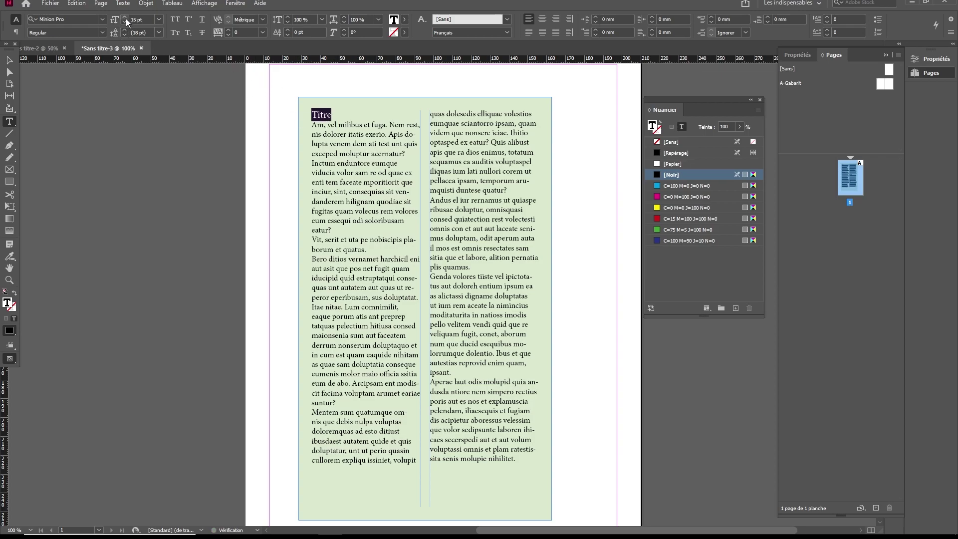
click(312, 113)
text(Mega gros)
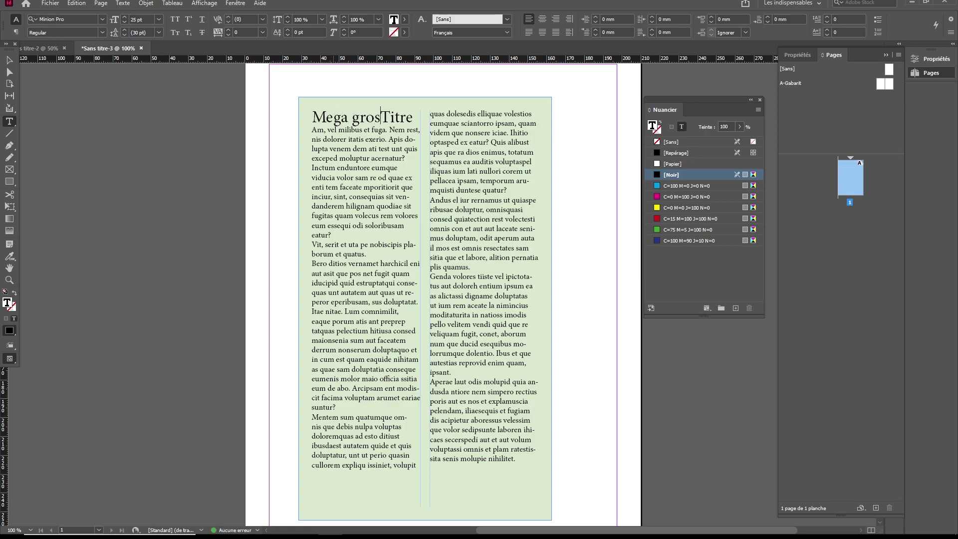
Insert a second "gros" before "Titre" in the title line and finish the text edit.
text( gros-)
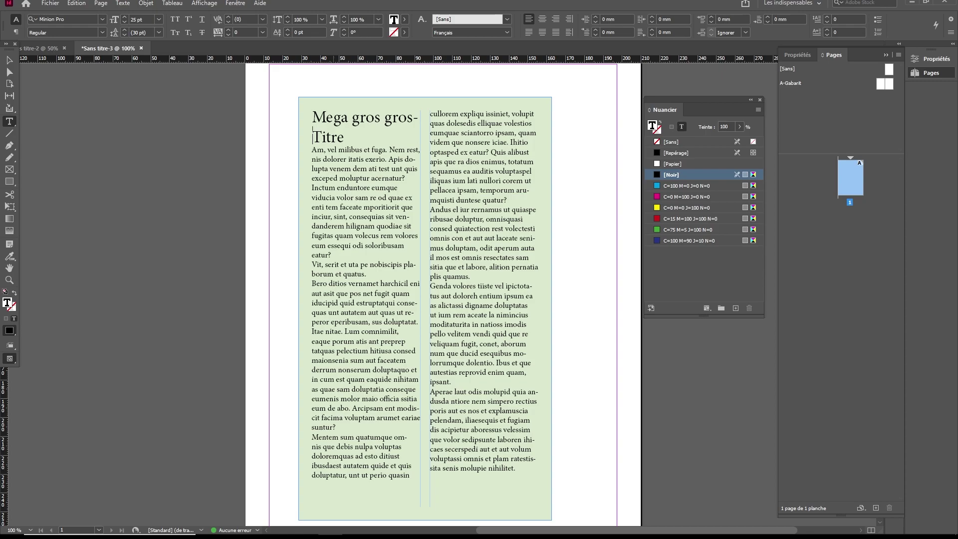
click(368, 134)
key(Escape)
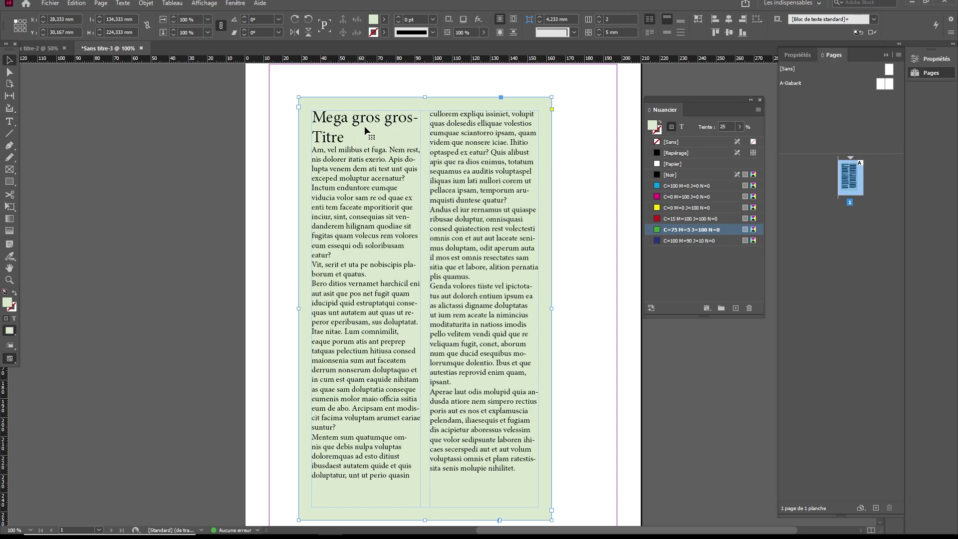
Place the text cursor in the title and show the paragraph settings beside the page, clear of the text frame.
double_click(371, 145)
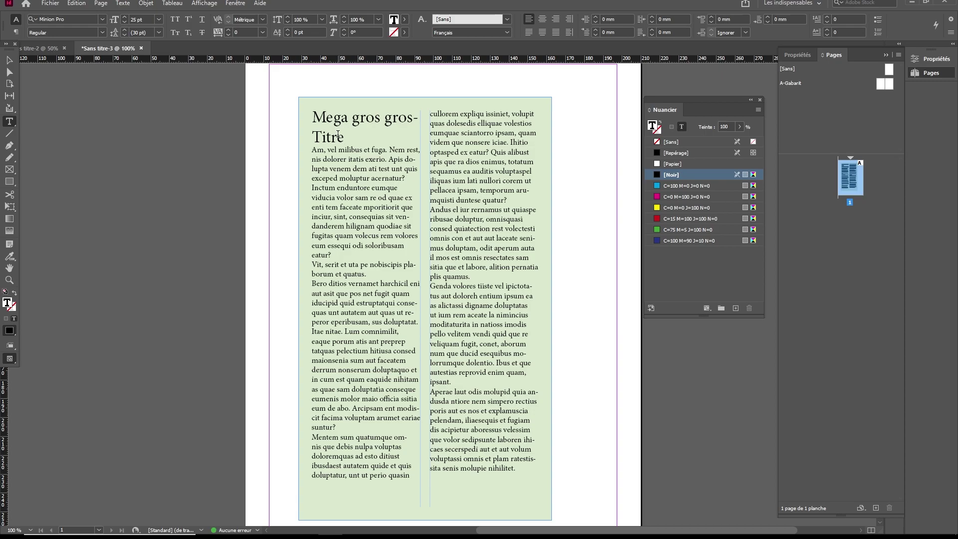
click(235, 3)
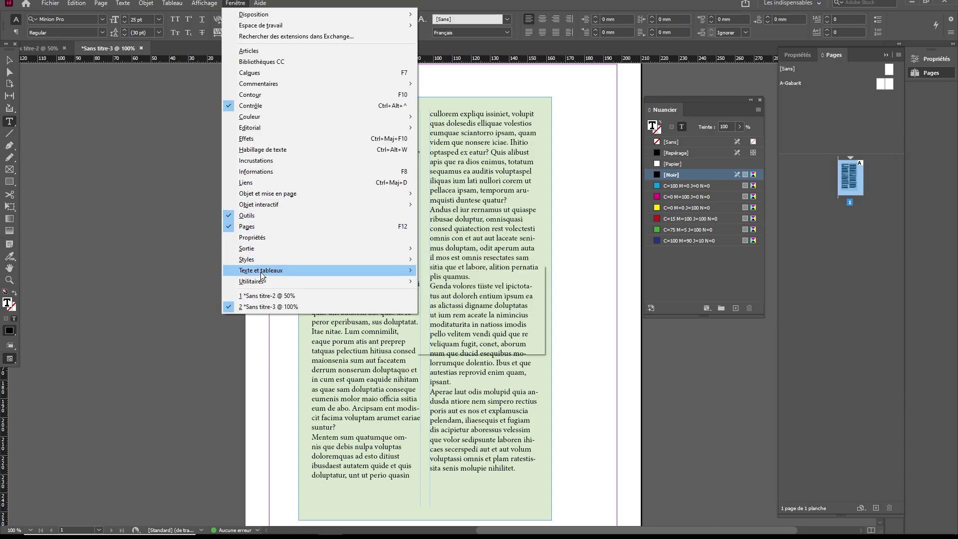
mouse_move(261, 272)
click(447, 315)
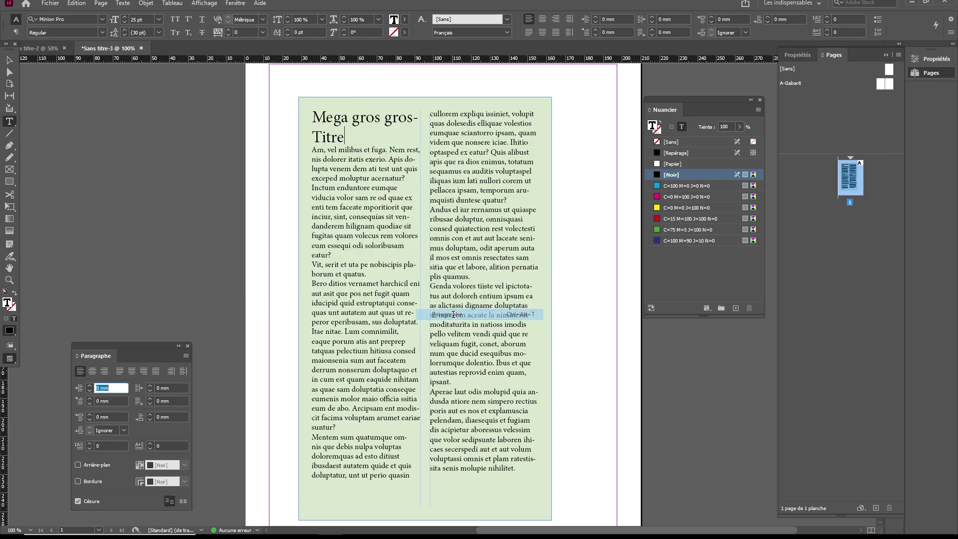
drag(165, 342, 178, 116)
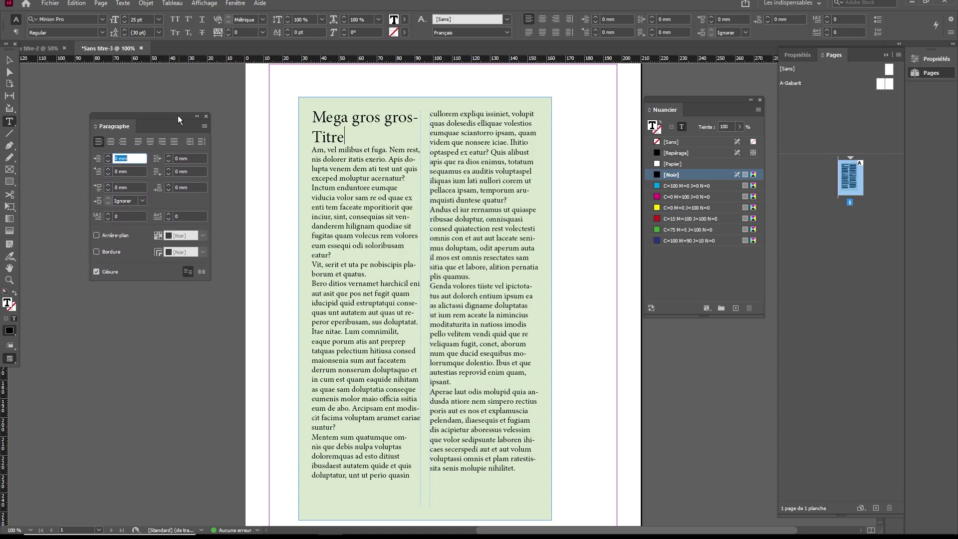
Set the title paragraph's layout to Etendue de colonnes across all columns (Tout), with preview on.
click(205, 127)
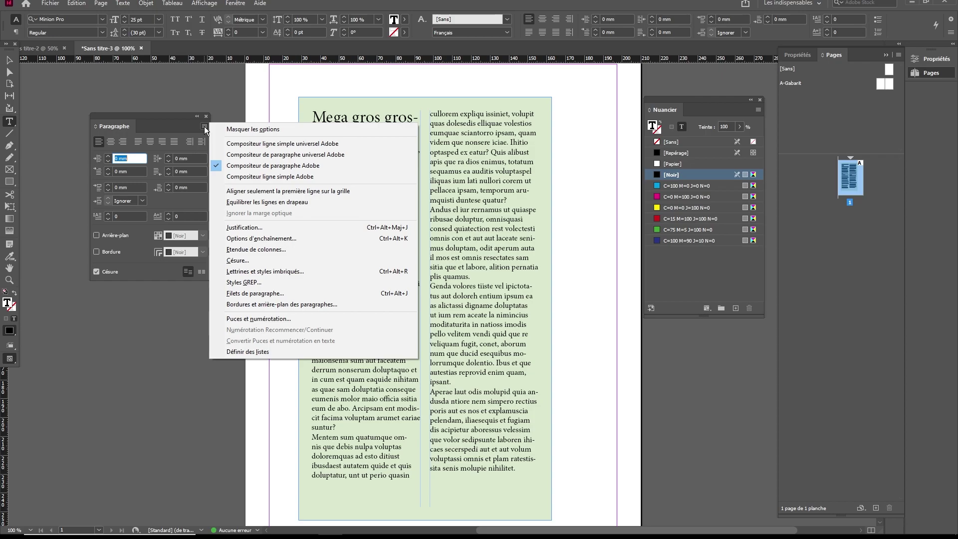
click(277, 248)
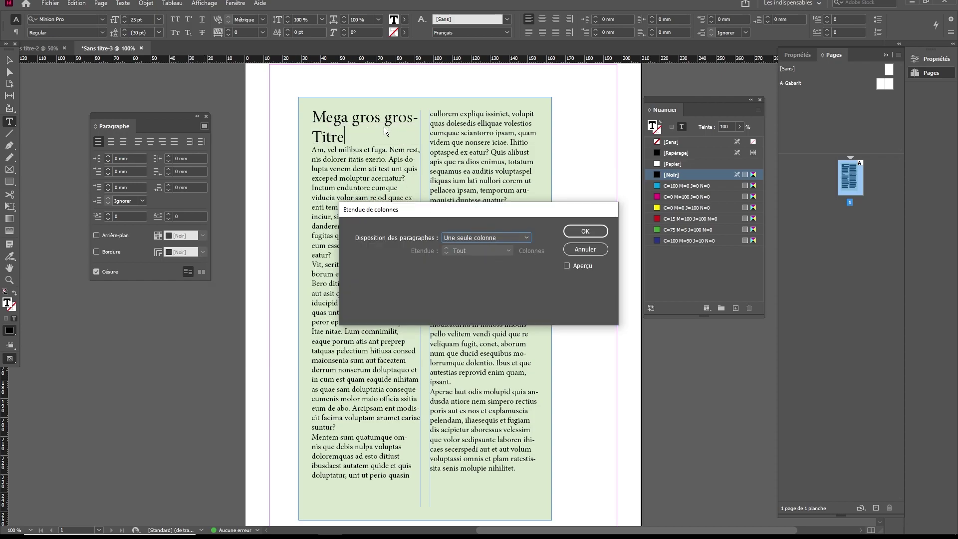
click(524, 237)
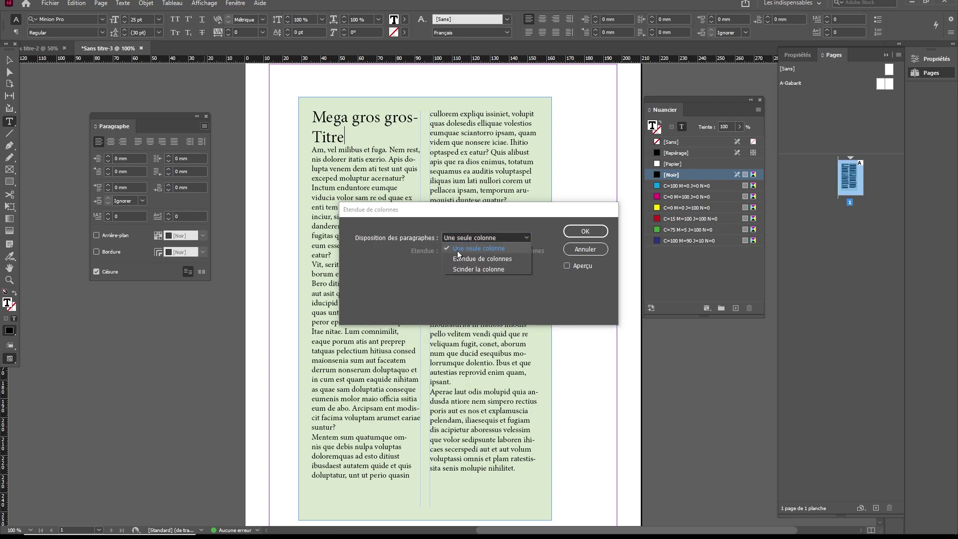
click(487, 260)
click(568, 266)
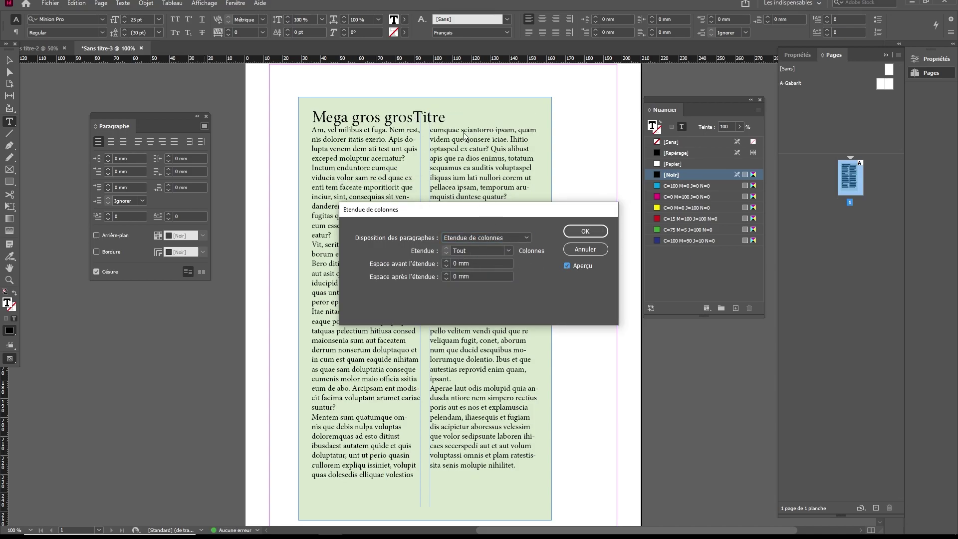
Set the space after the title's column span to 6 mm.
click(447, 273)
click(447, 273)
click(448, 274)
click(447, 273)
click(447, 274)
click(447, 273)
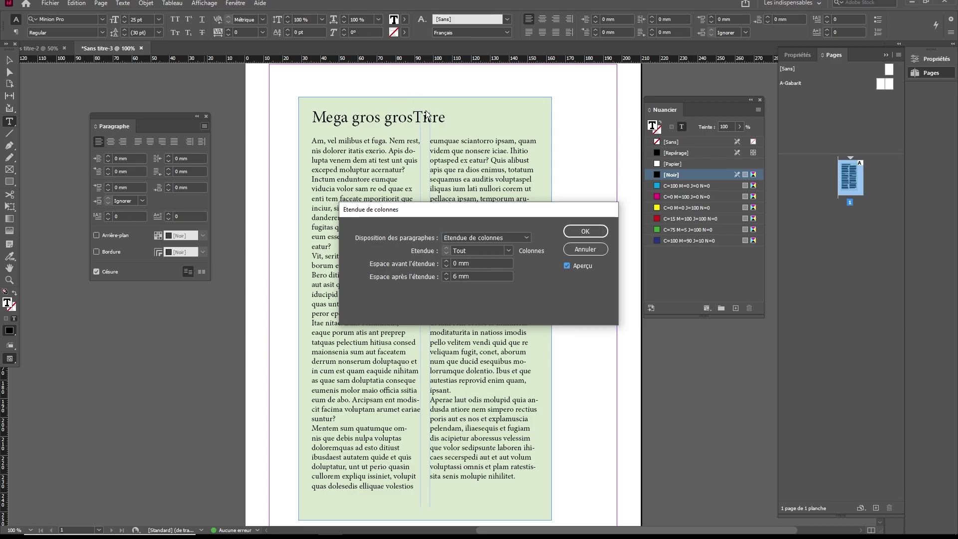
Try the Scinder la colonne layout with 2 sub-columns on the title paragraph.
click(508, 250)
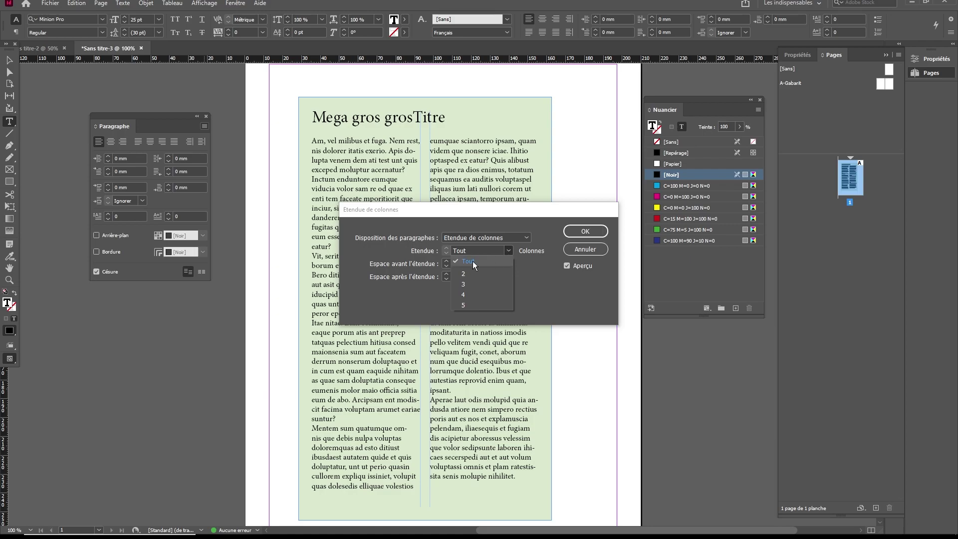
click(492, 283)
click(519, 237)
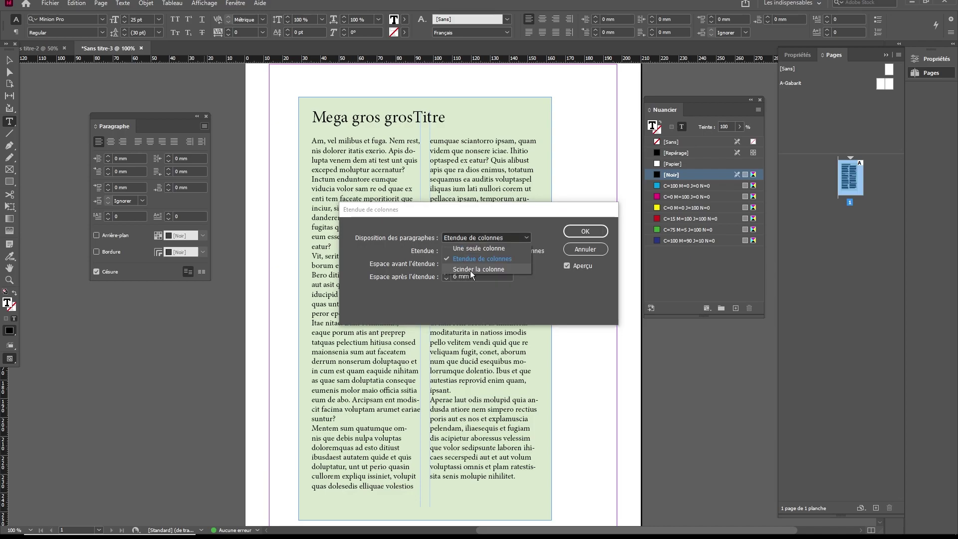
click(471, 271)
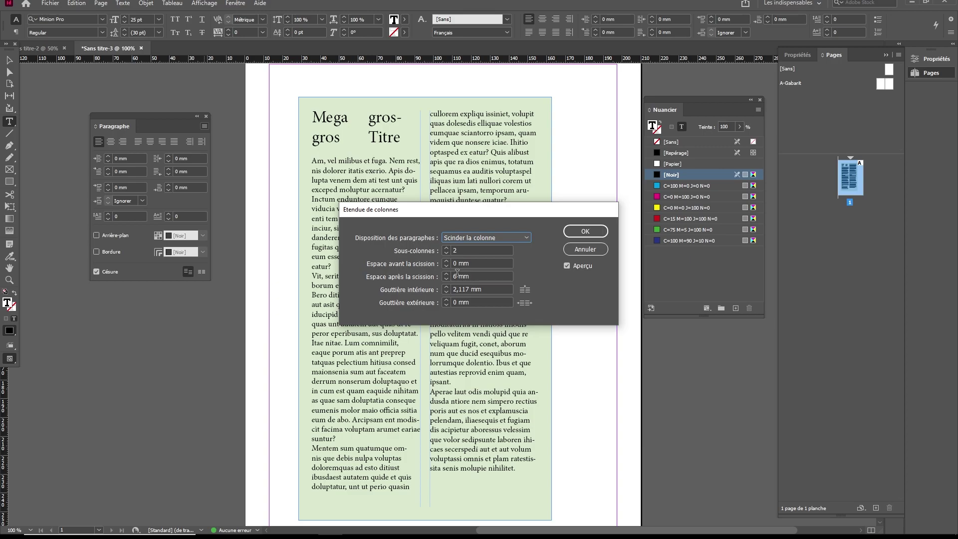
Set the title paragraph's layout to Etendue de colonnes, apply the column settings and leave text editing.
click(491, 236)
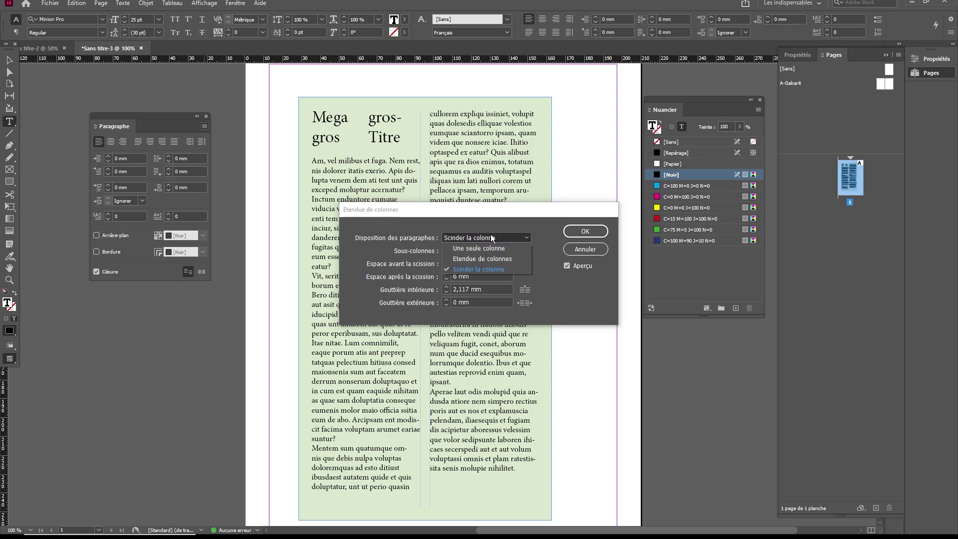
click(475, 261)
click(585, 231)
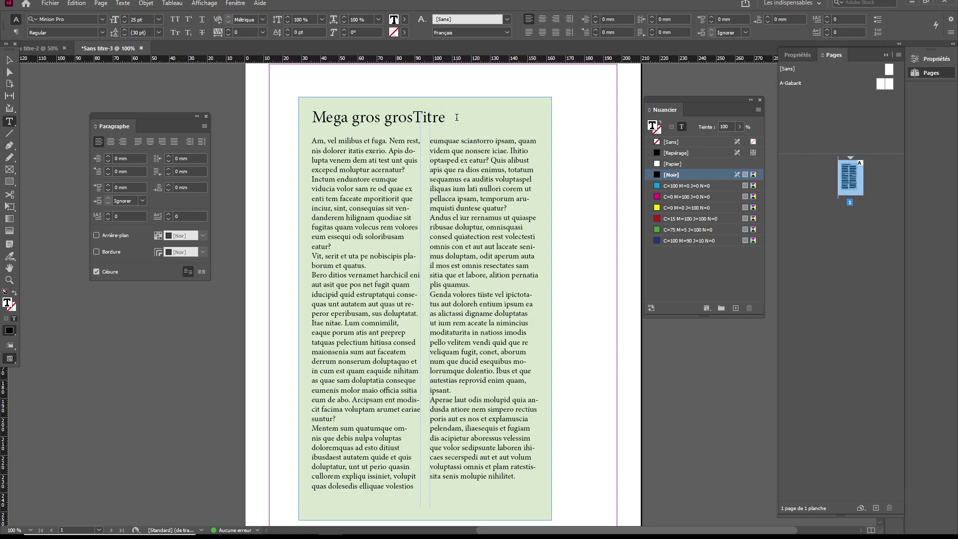
key(Escape)
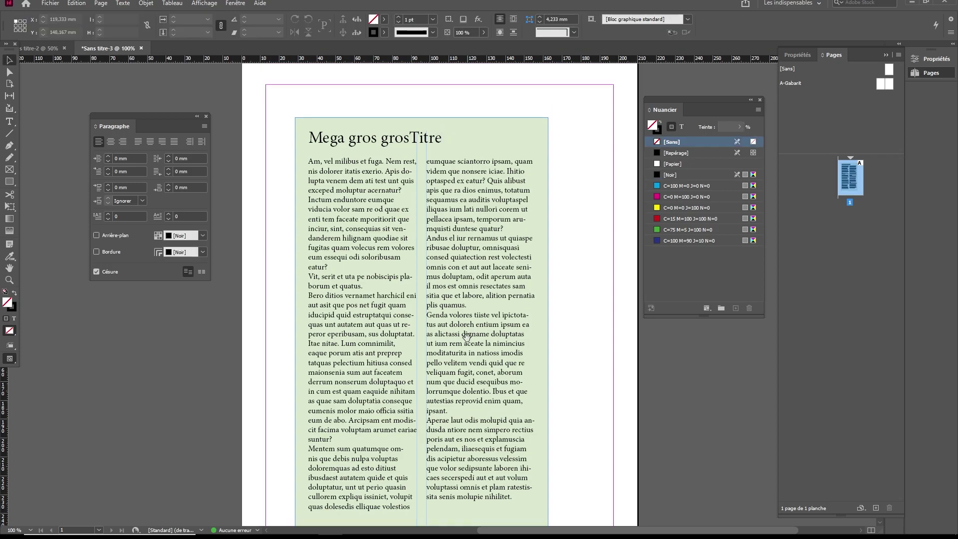
Select the green text frame and show the object styles beside the page, clear of the frame.
drag(466, 336, 474, 316)
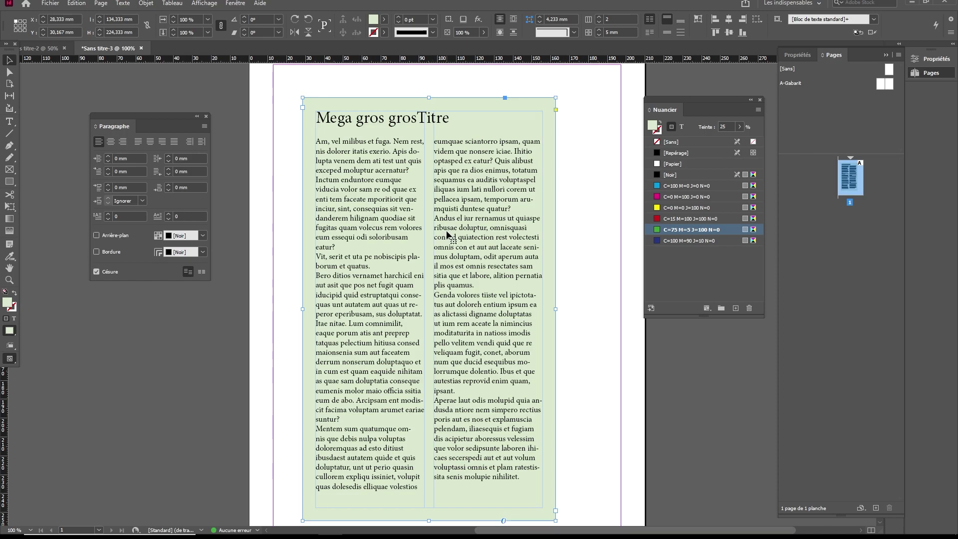
click(236, 3)
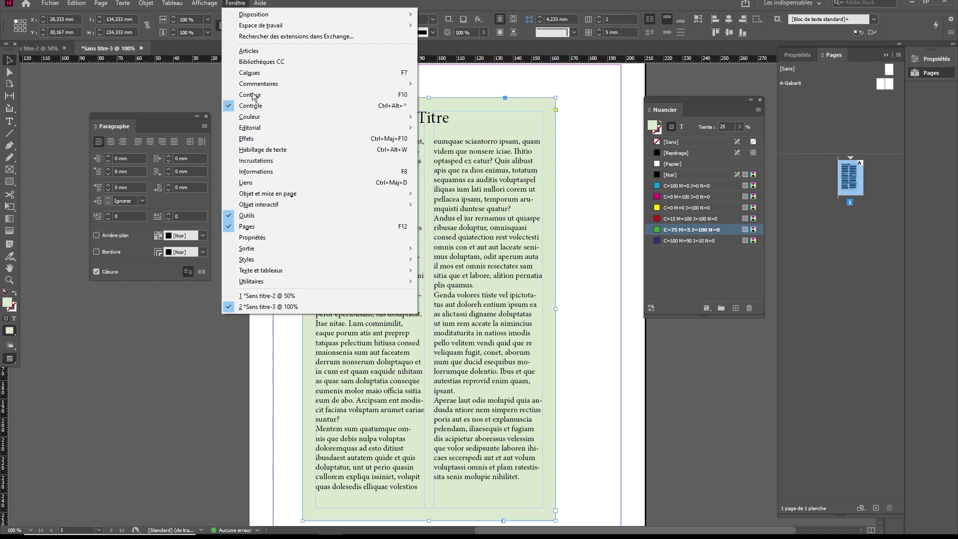
mouse_move(267, 260)
click(464, 260)
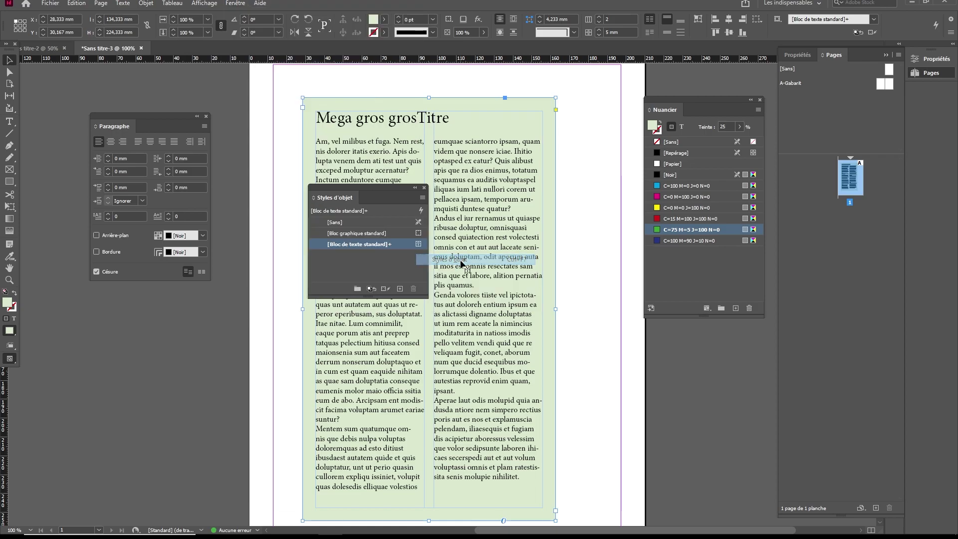
drag(382, 189, 226, 318)
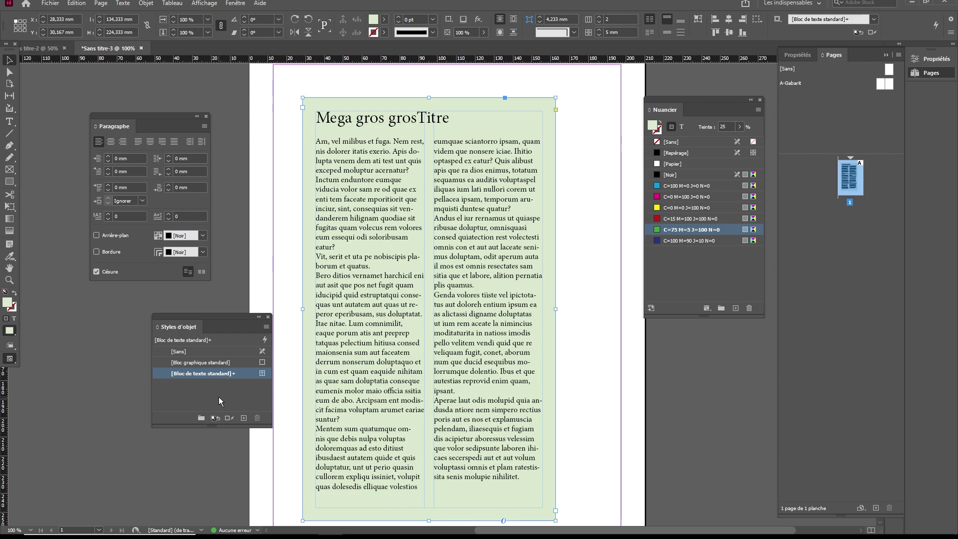
Create an object style named "Bloc en deux vert pâle" from the selected green text frame.
click(266, 327)
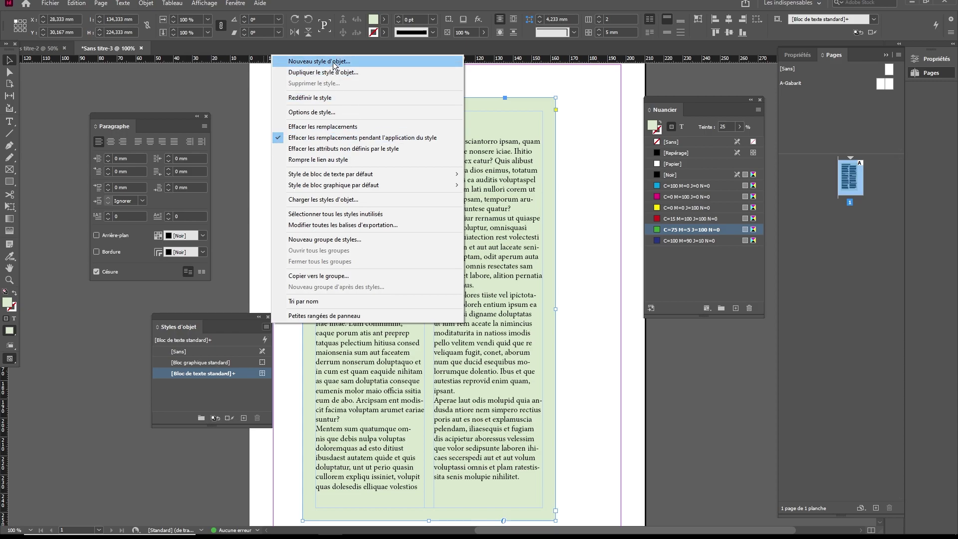
click(217, 403)
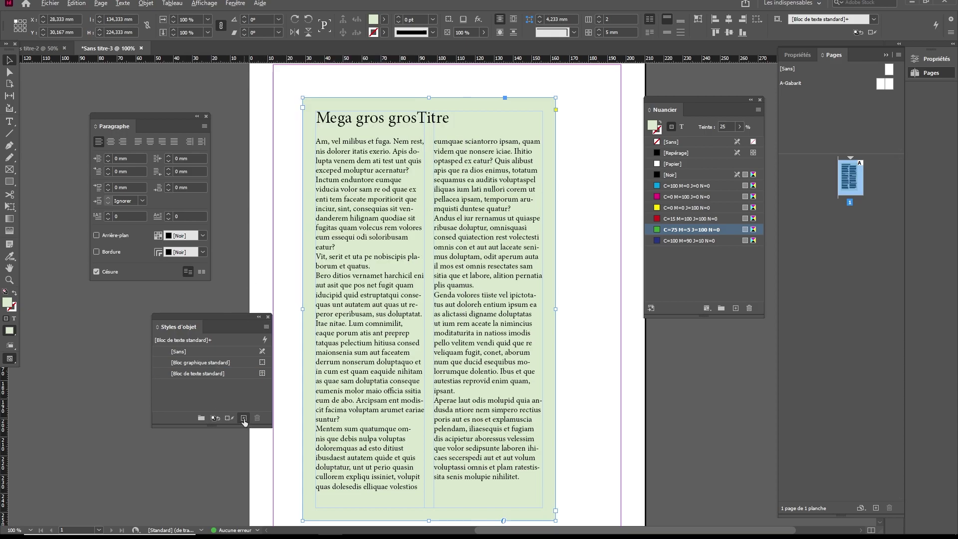
alt+click(244, 418)
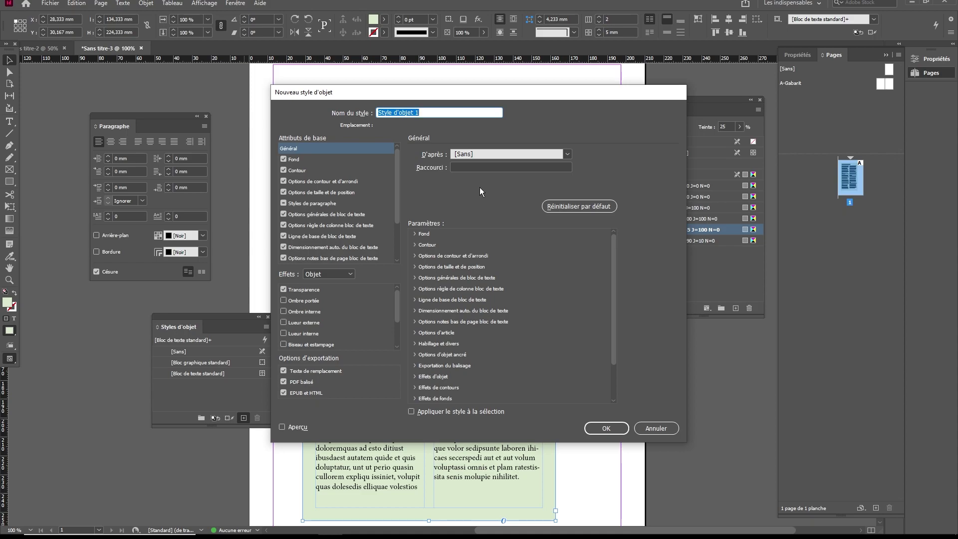
text(Bloc en deux vert palele)
click(604, 427)
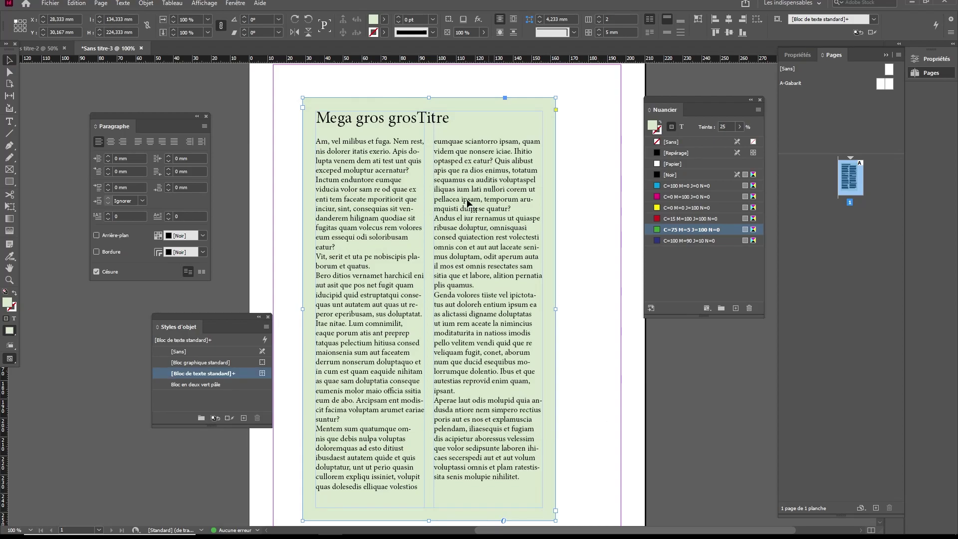
Delete the green frame and draw a new text frame about 141 mm wide and 116 mm high on the page.
key(Delete)
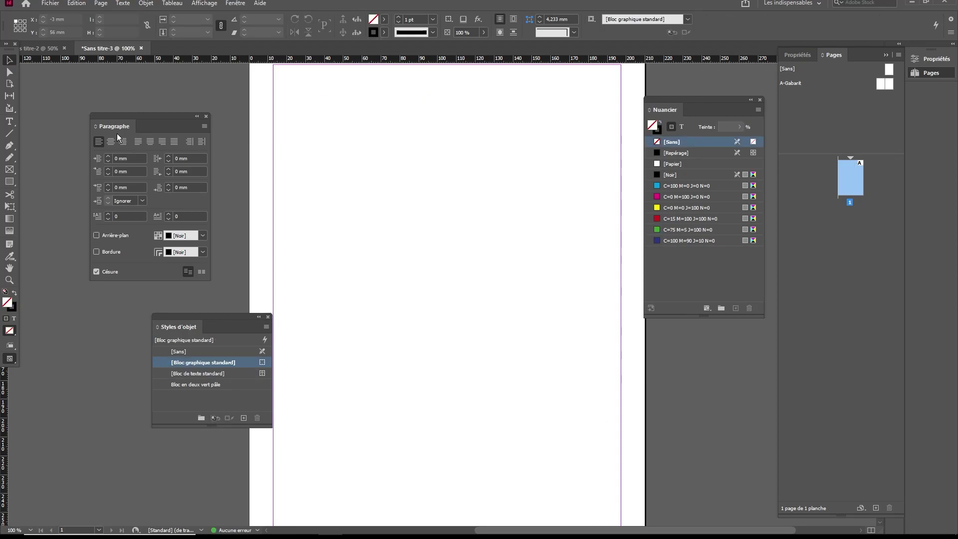
click(9, 121)
drag(313, 101, 580, 321)
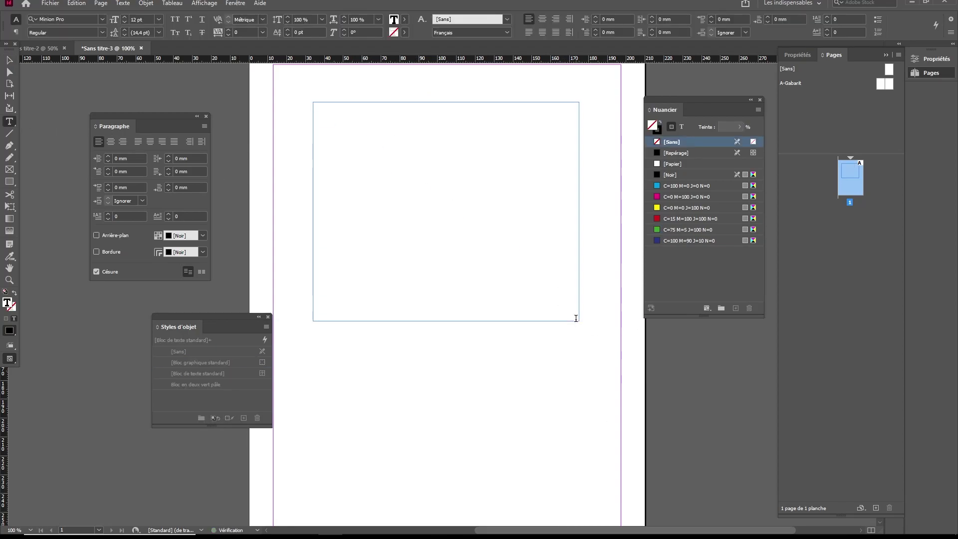
Show the hidden characters and fill the new text frame with placeholder text.
click(123, 3)
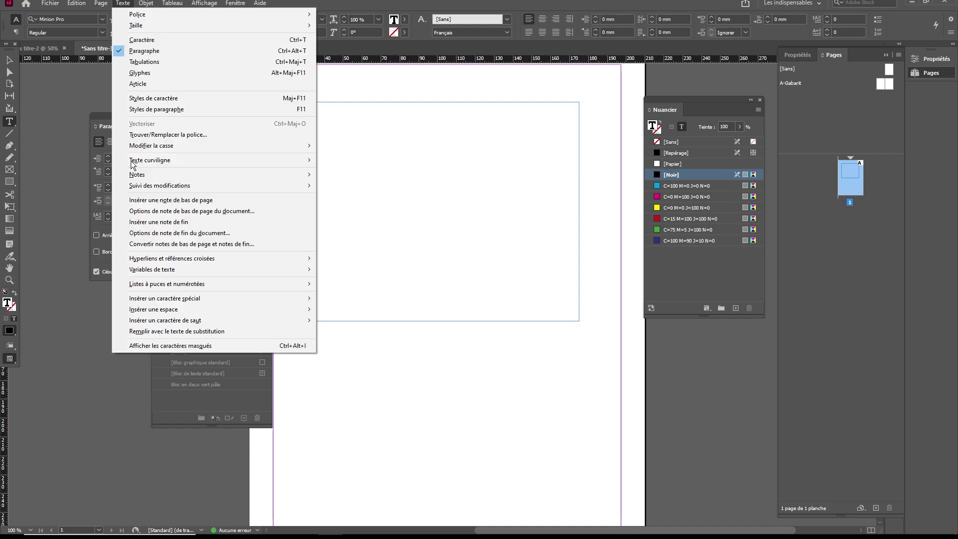
click(164, 347)
click(122, 3)
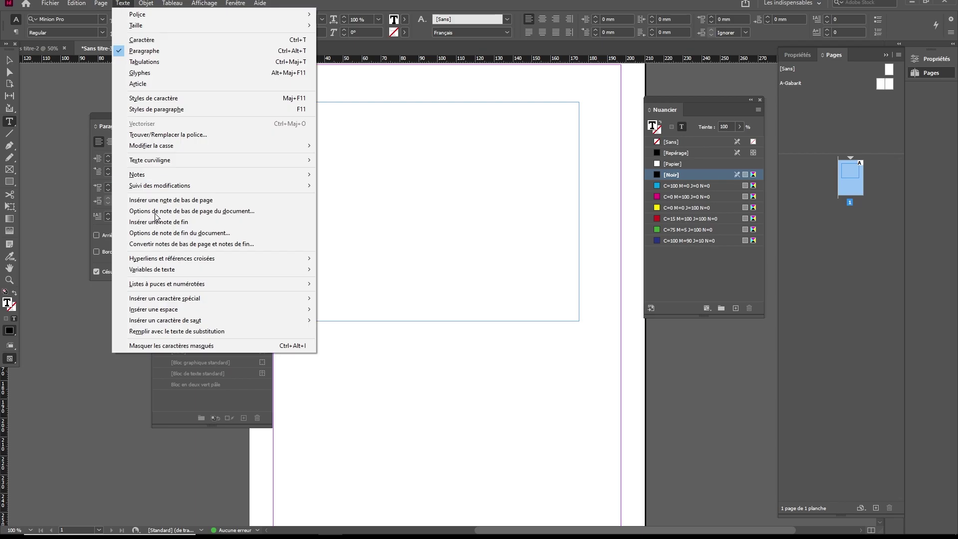
click(180, 331)
Apply the "Bloc en deux vert pâle" object style to the new text frame and deselect it.
key(Escape)
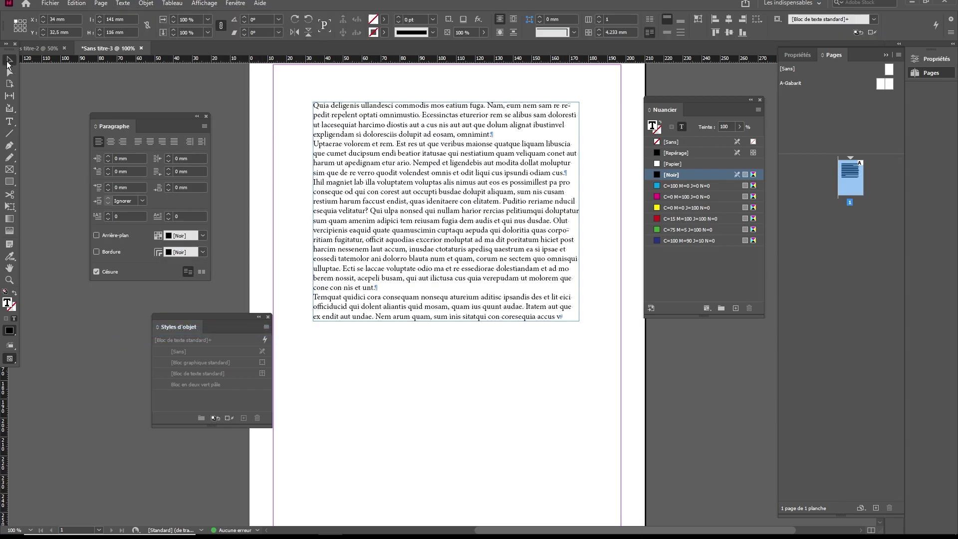
click(205, 385)
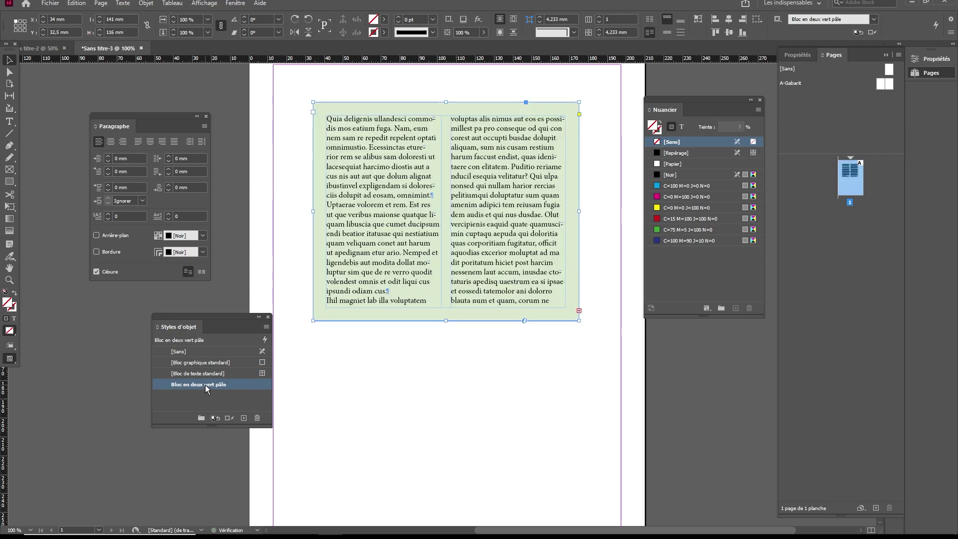
click(422, 395)
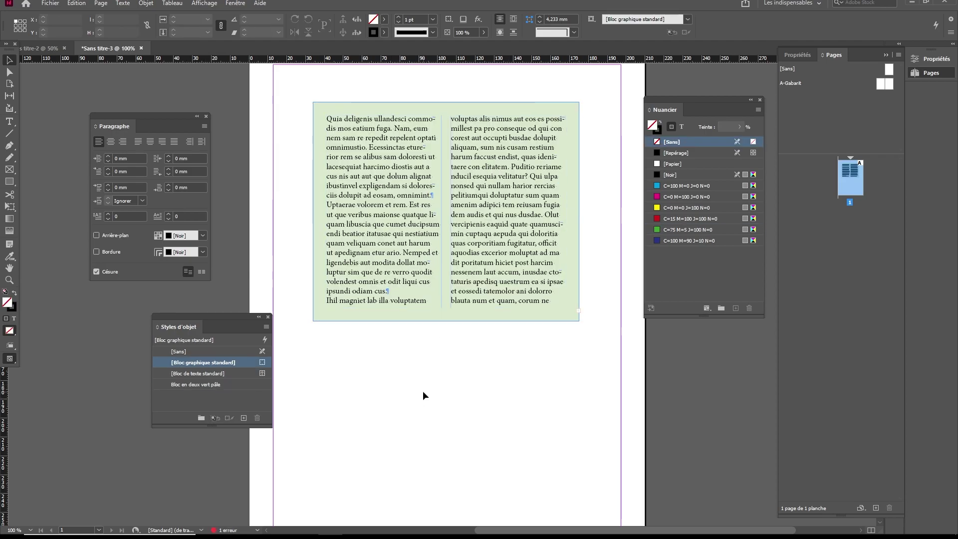
click(453, 277)
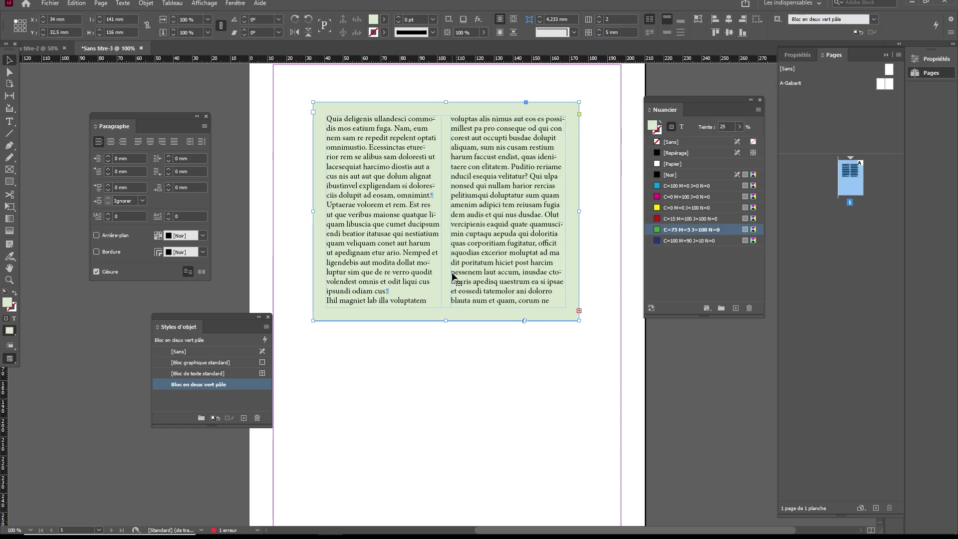
click(463, 383)
Move the green frame down to about X 34.5 mm, Y 95 mm and round all four of its corners.
drag(456, 228, 457, 346)
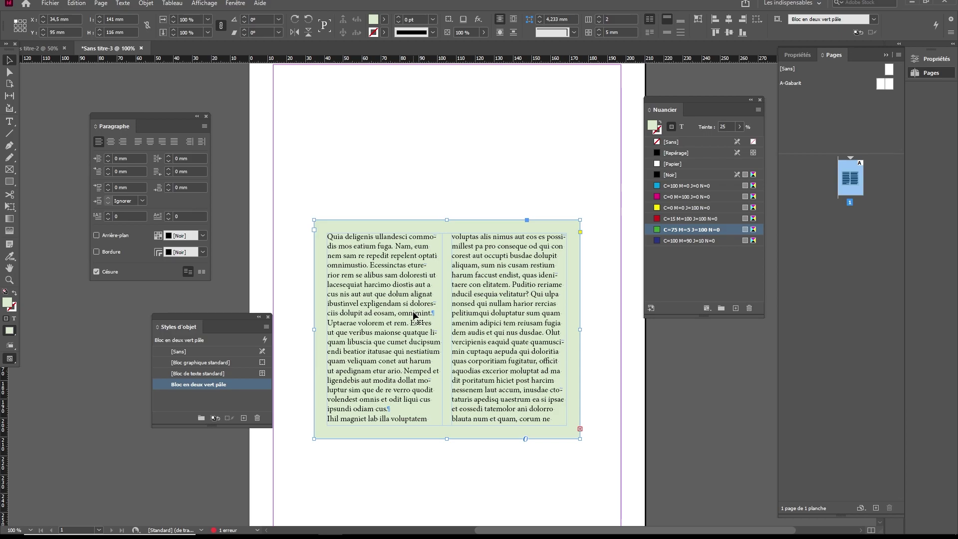
drag(228, 308, 162, 302)
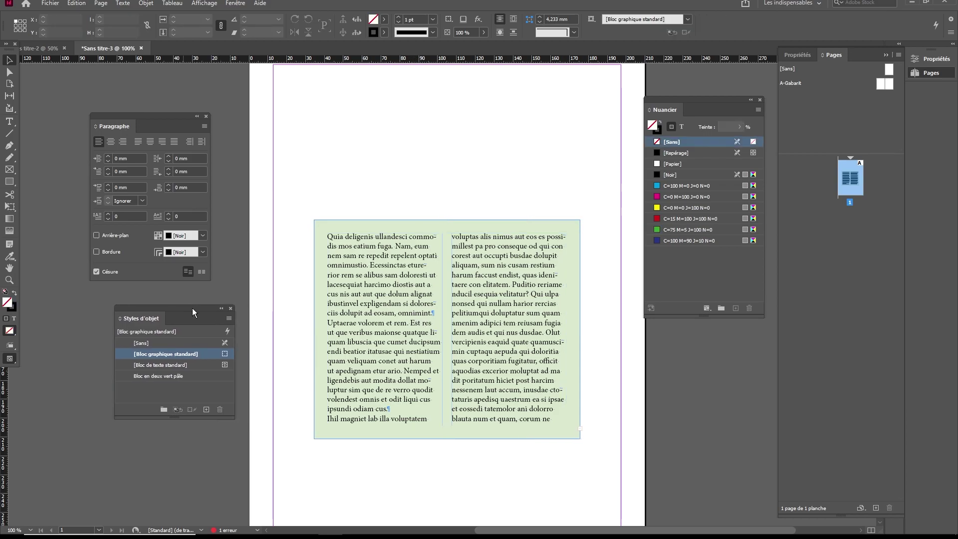
drag(581, 237, 539, 221)
click(556, 181)
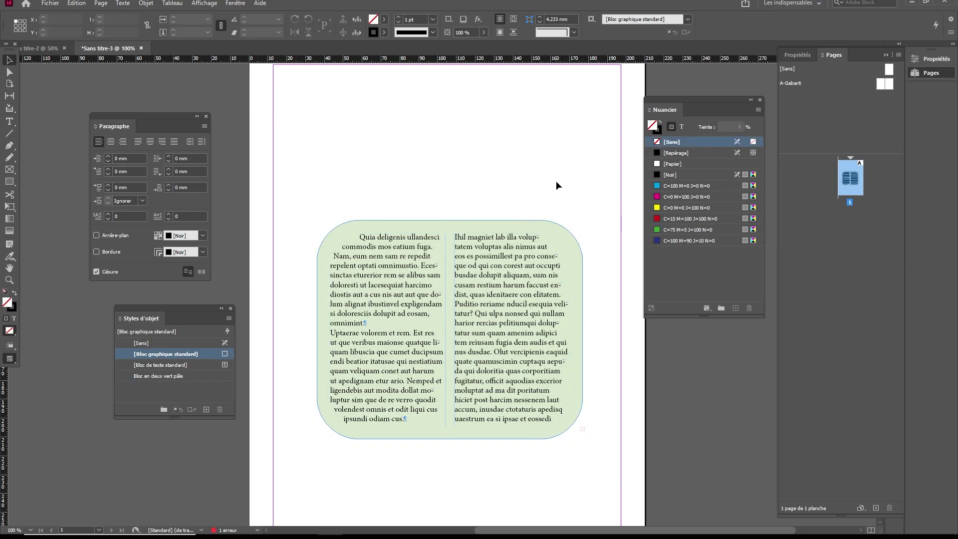